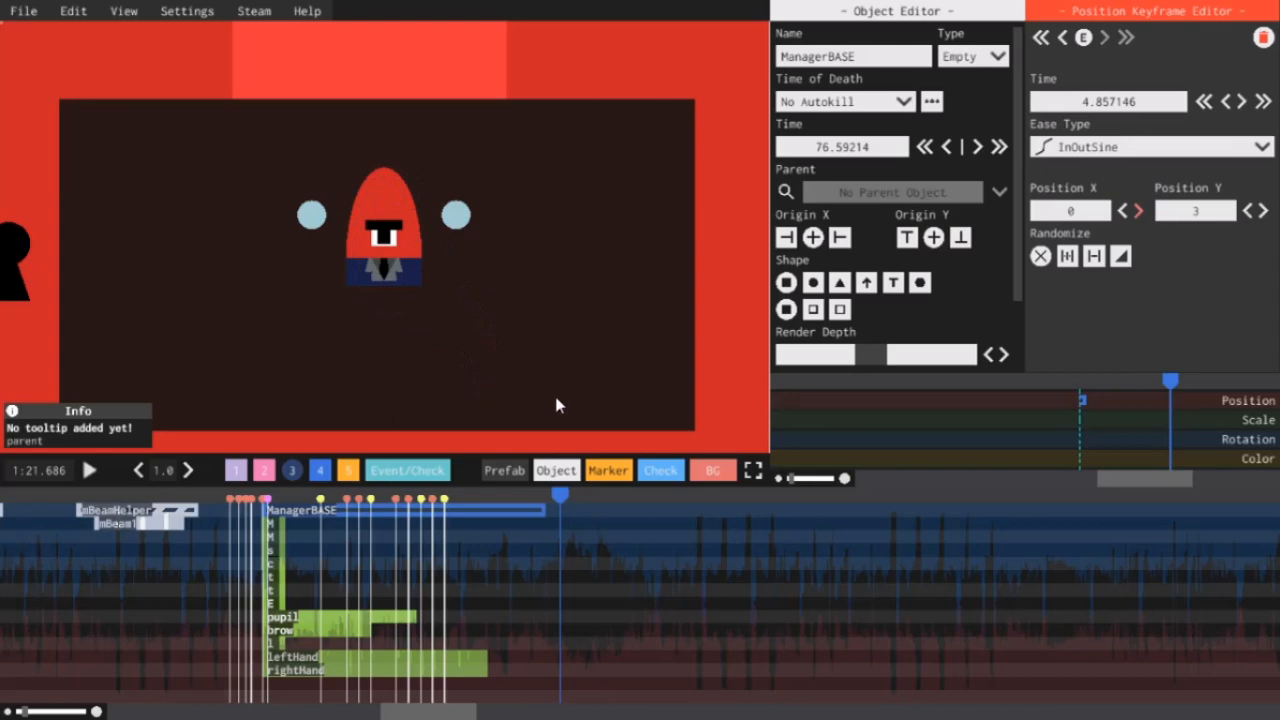
# Step: Nudge ManagerBASE's Position X left, then back right toward centre on its keyframe
pyautogui.click(1123, 211)
pyautogui.click(1123, 211)
pyautogui.click(1123, 211)
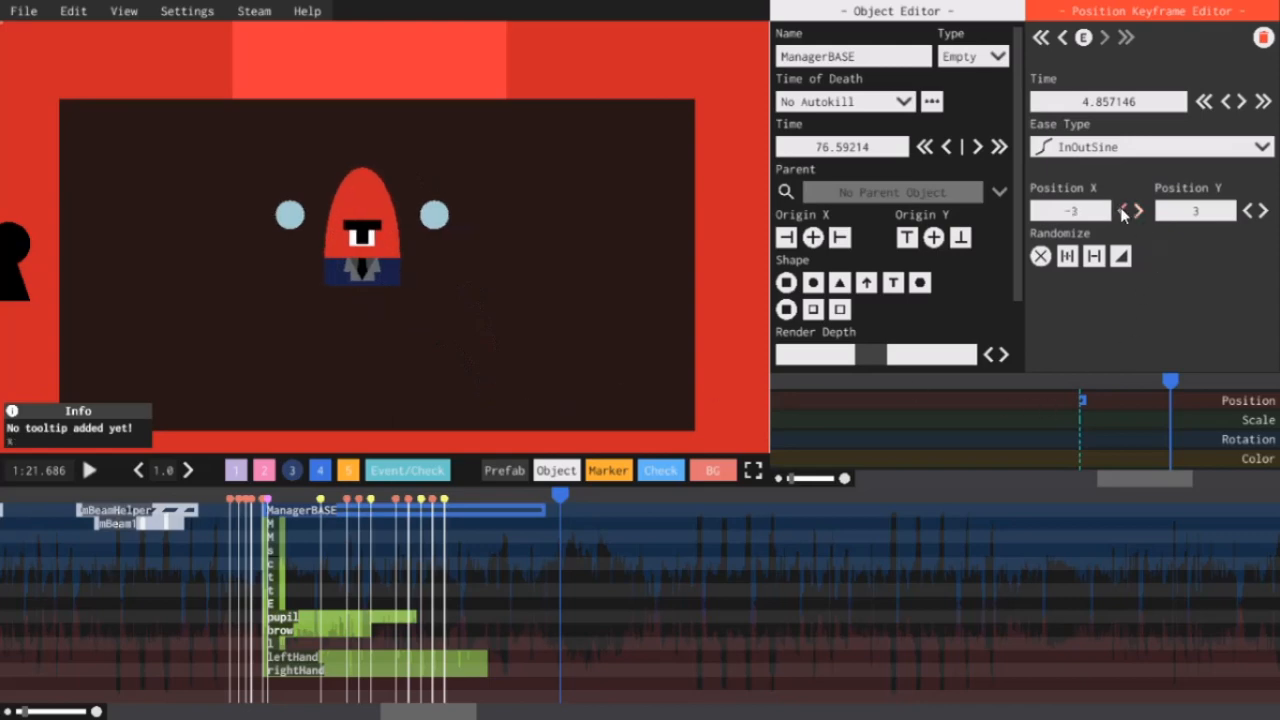
pyautogui.click(1138, 210)
pyautogui.click(1138, 210)
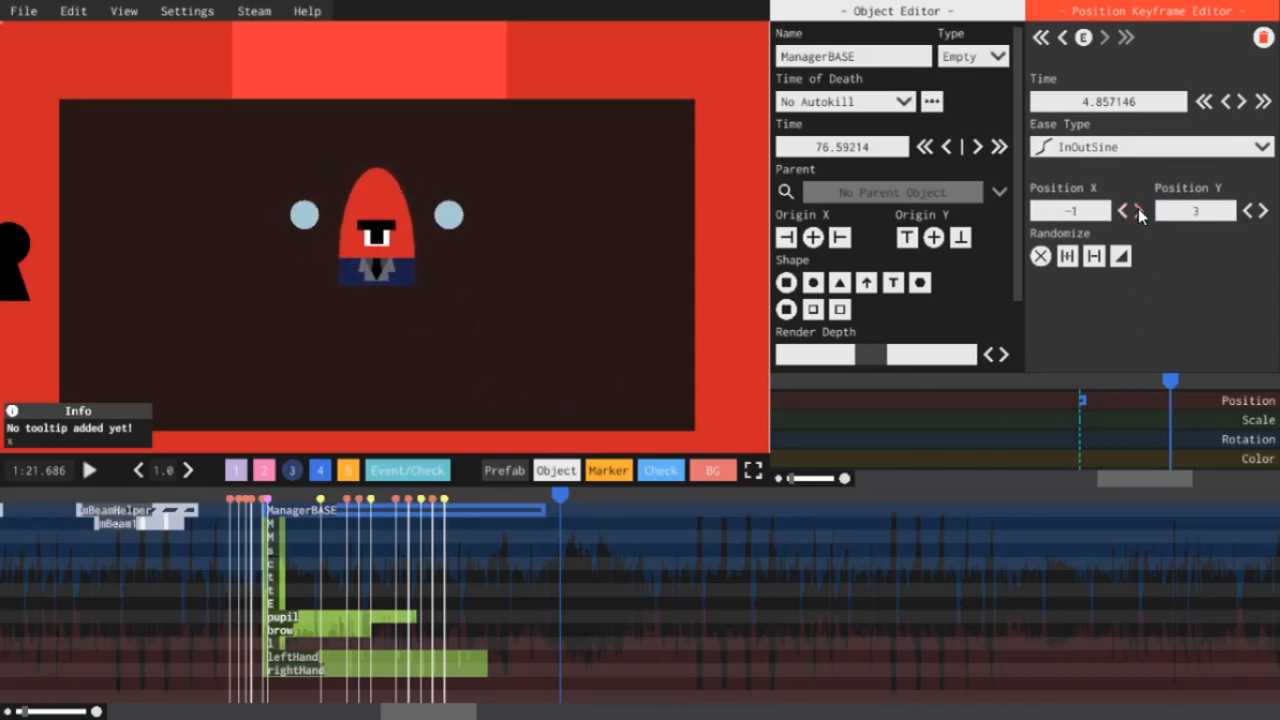
pyautogui.click(1138, 210)
pyautogui.click(1138, 210)
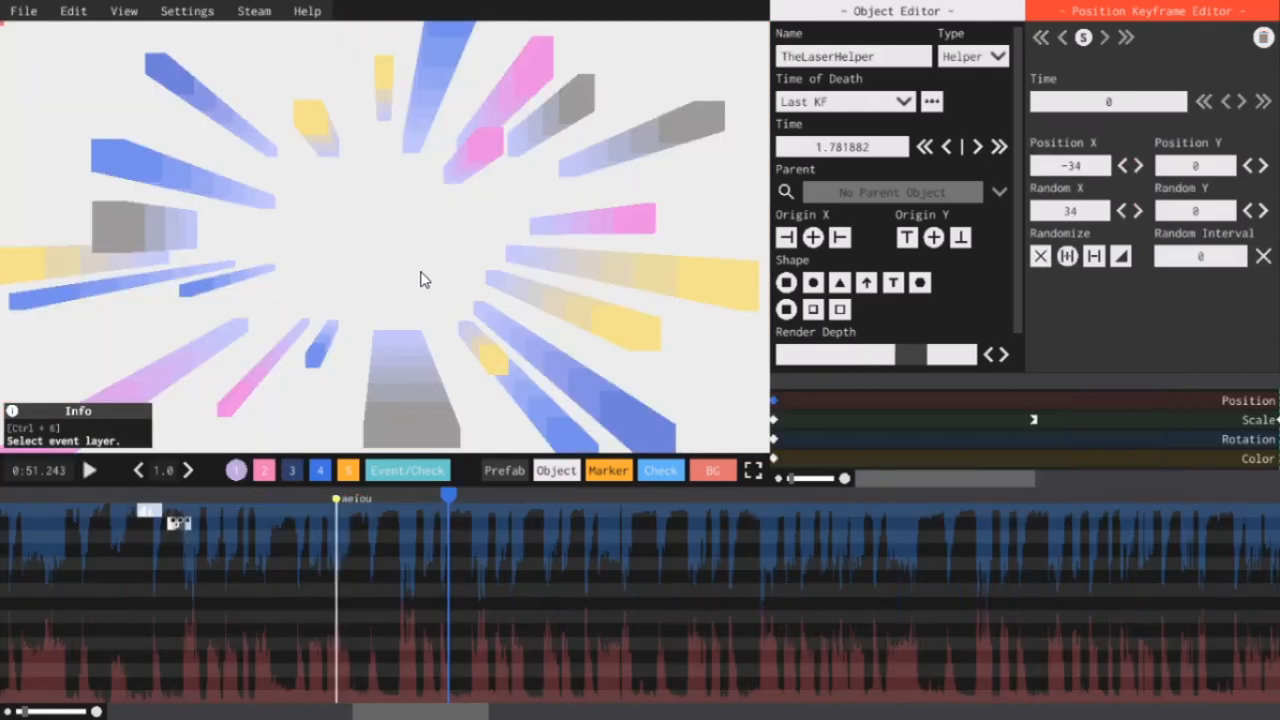
# Step: At the aeiou marker, create a Normal circle object scaled to 9 and named HazelBase
pyautogui.click(336, 497)
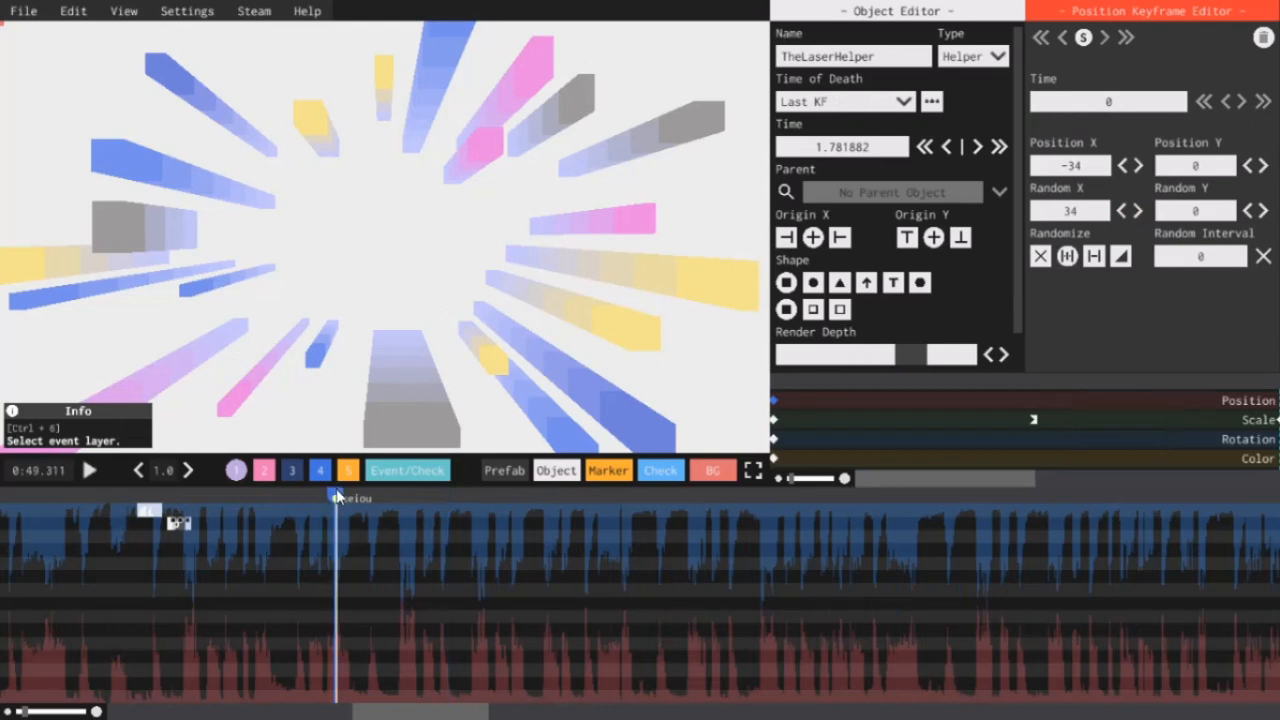
pyautogui.click(337, 497)
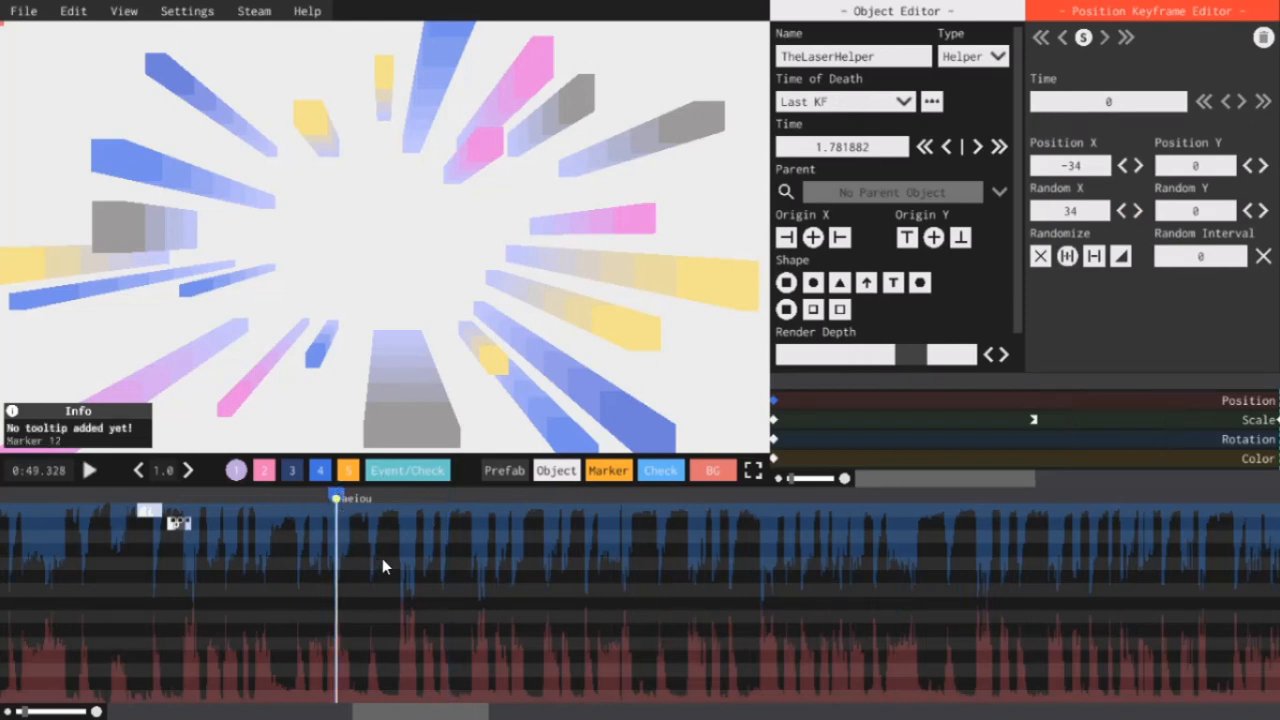
pyautogui.rightClick(508, 533)
pyautogui.click(500, 414)
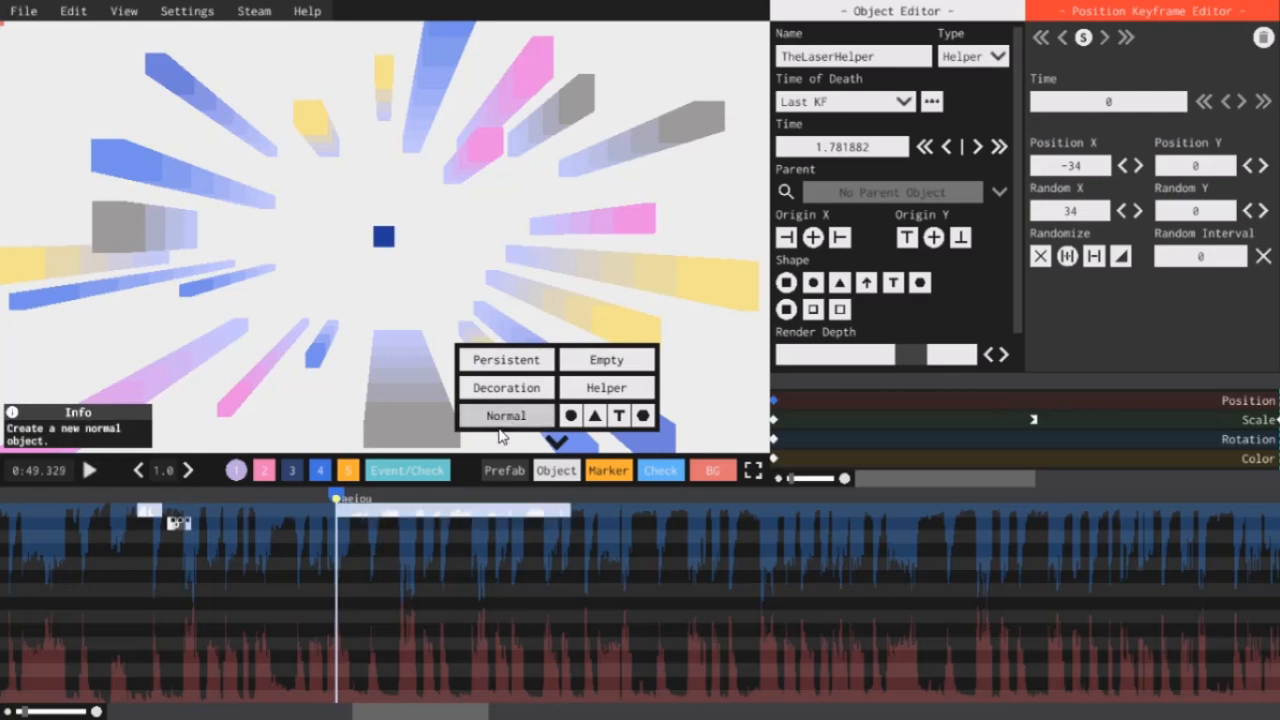
pyautogui.click(813, 284)
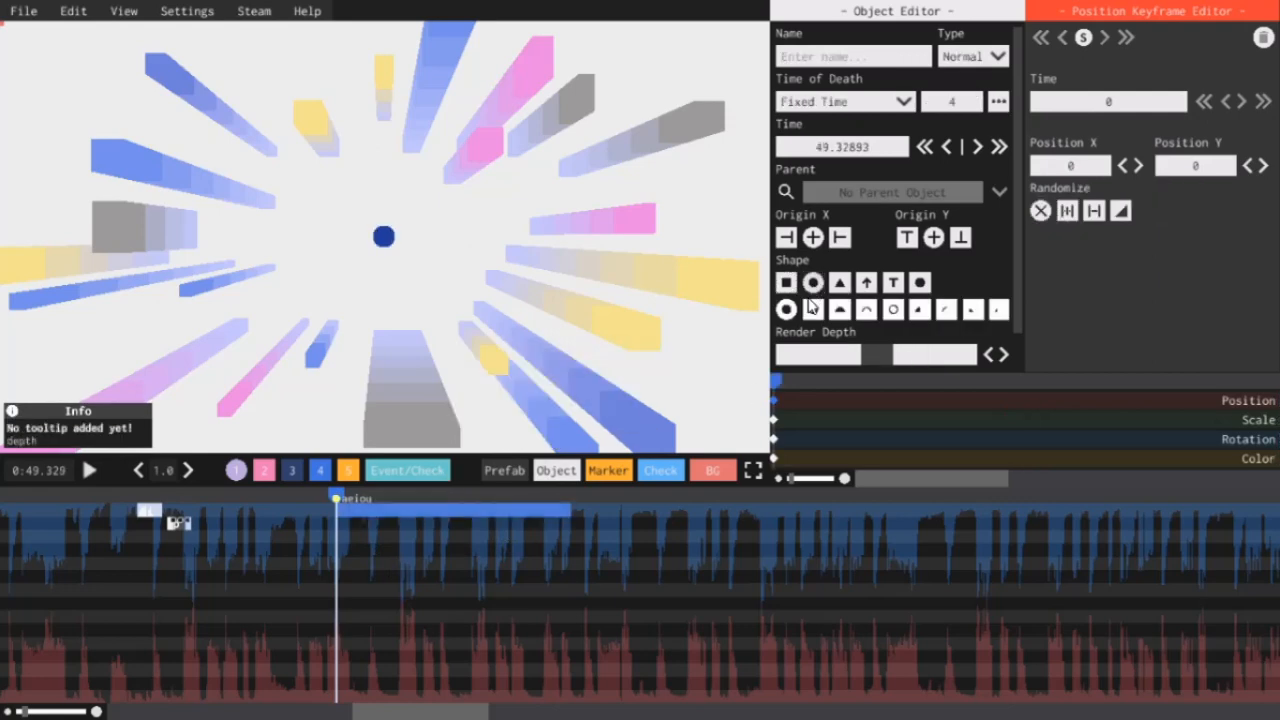
pyautogui.click(773, 420)
pyautogui.scroll(7, 1220, 168)
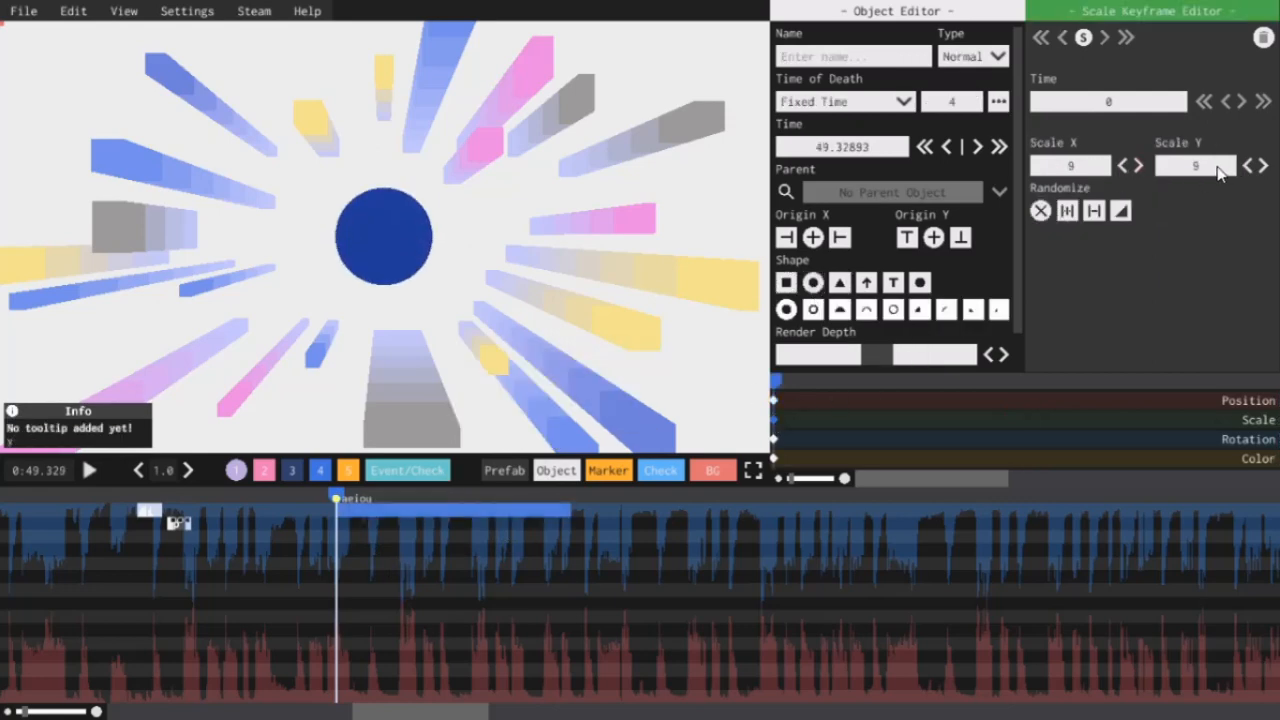
pyautogui.click(866, 60)
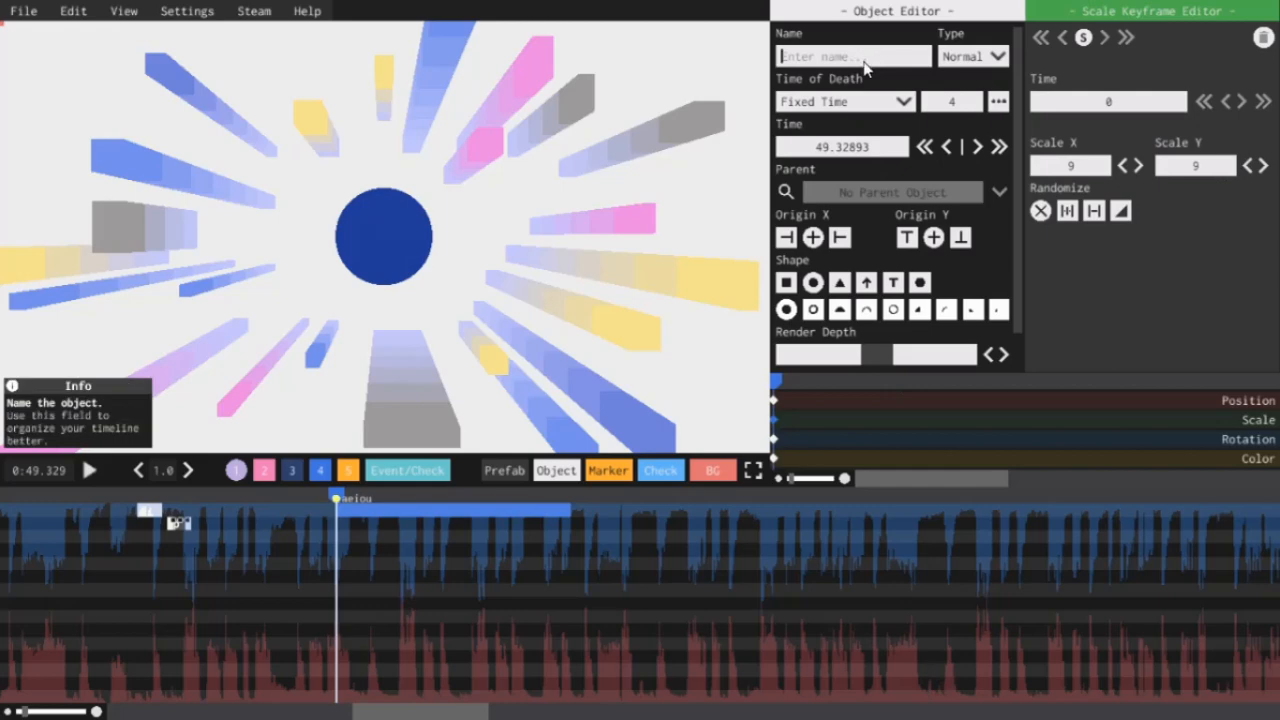
pyautogui.write('Hazel')
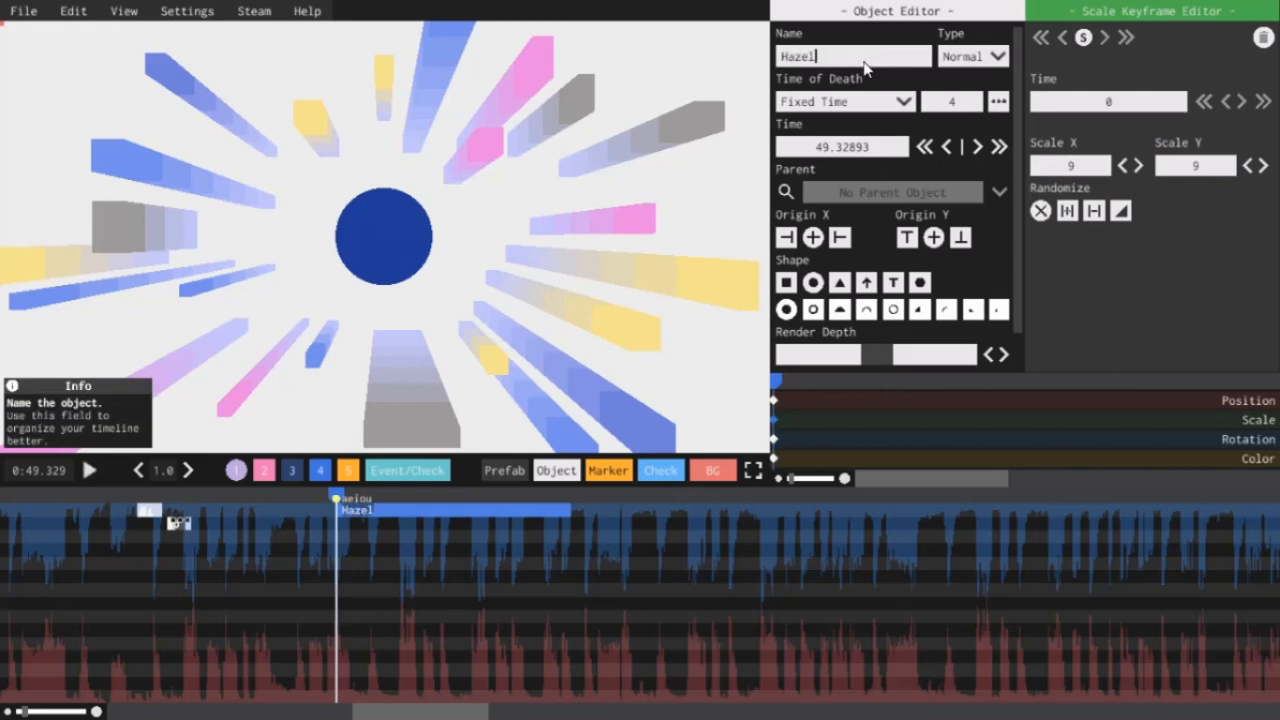
pyautogui.write('Base')
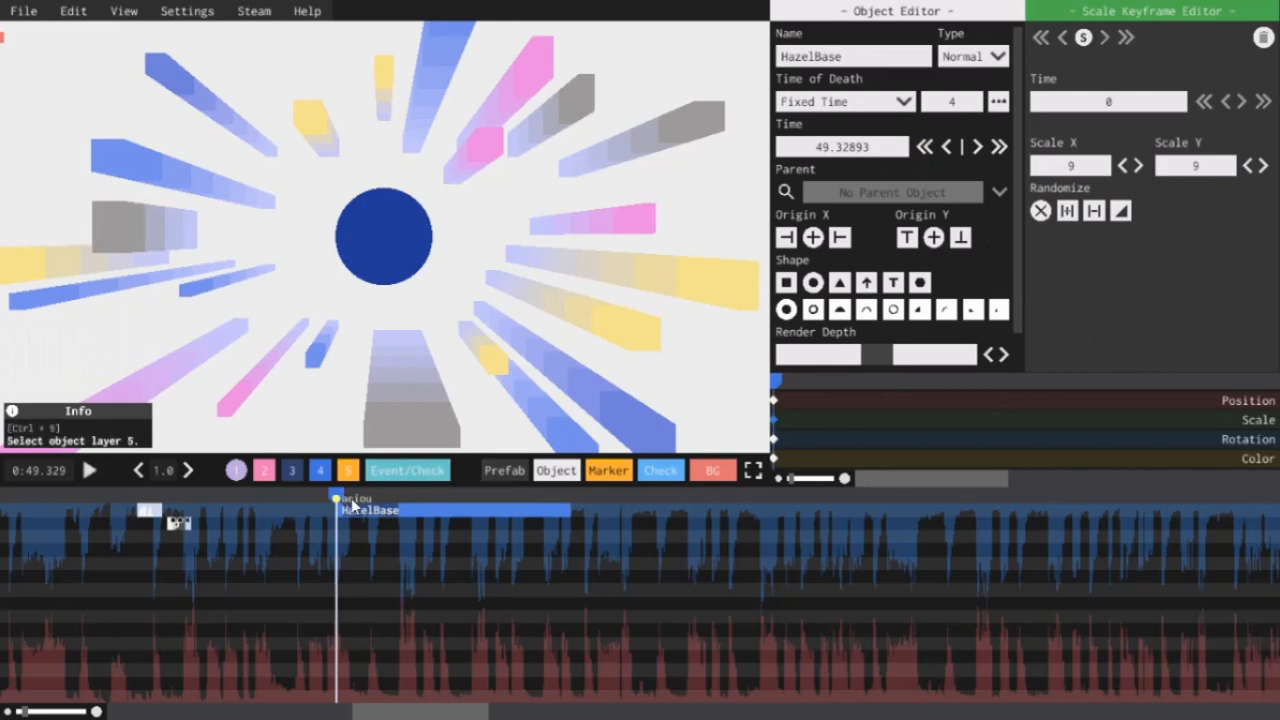
# Step: Add a second object named HazelOutline, coloured pink and shaped as a circle ring
pyautogui.click(561, 474)
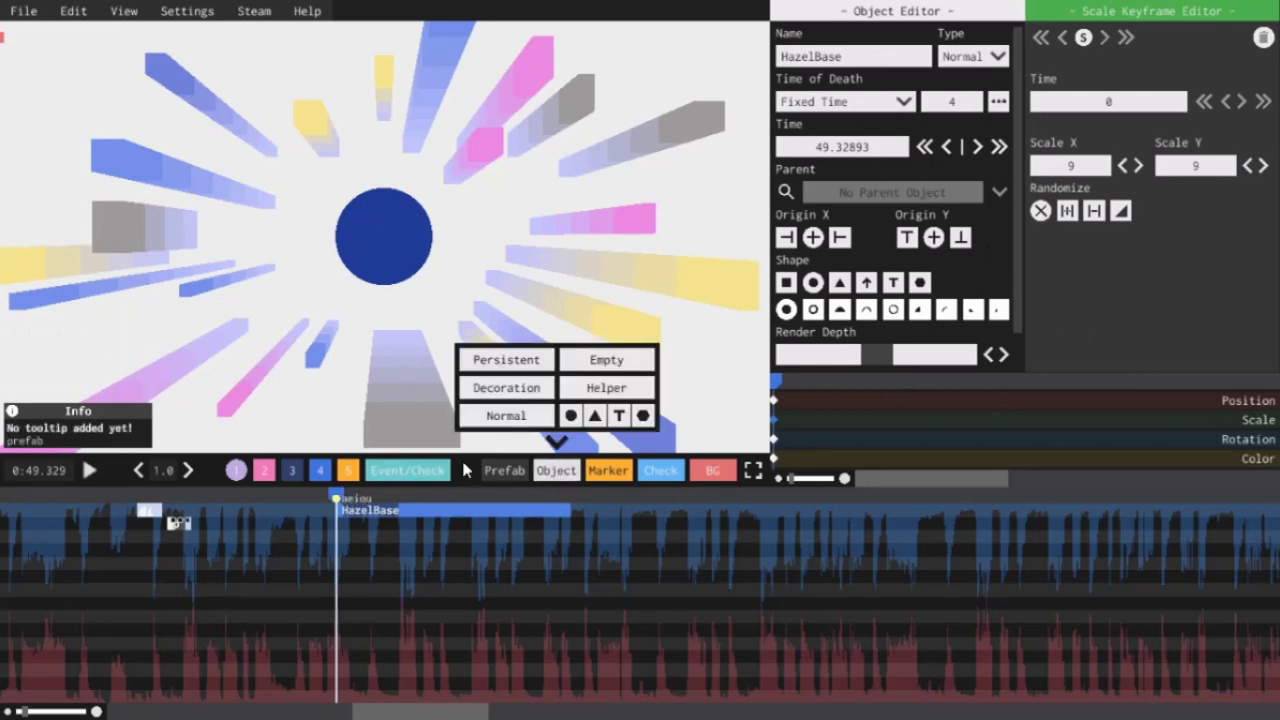
pyautogui.click(505, 416)
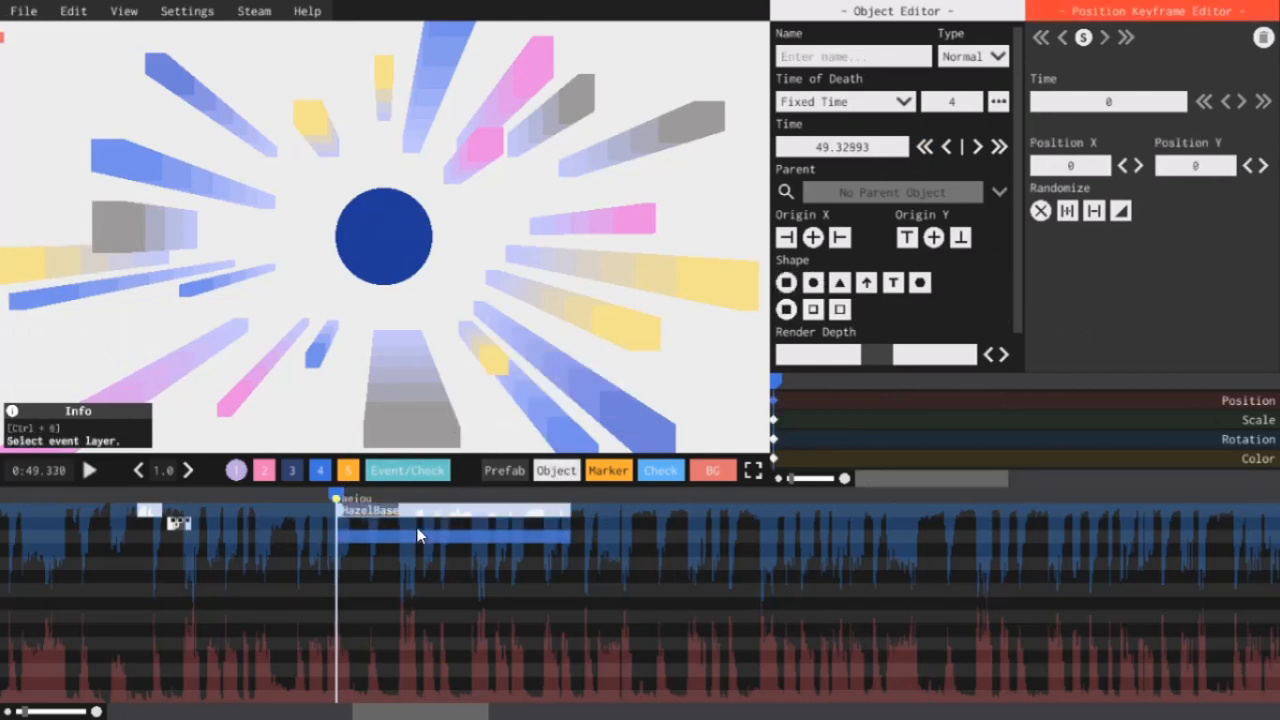
pyautogui.click(853, 56)
pyautogui.write('HazelOutlin')
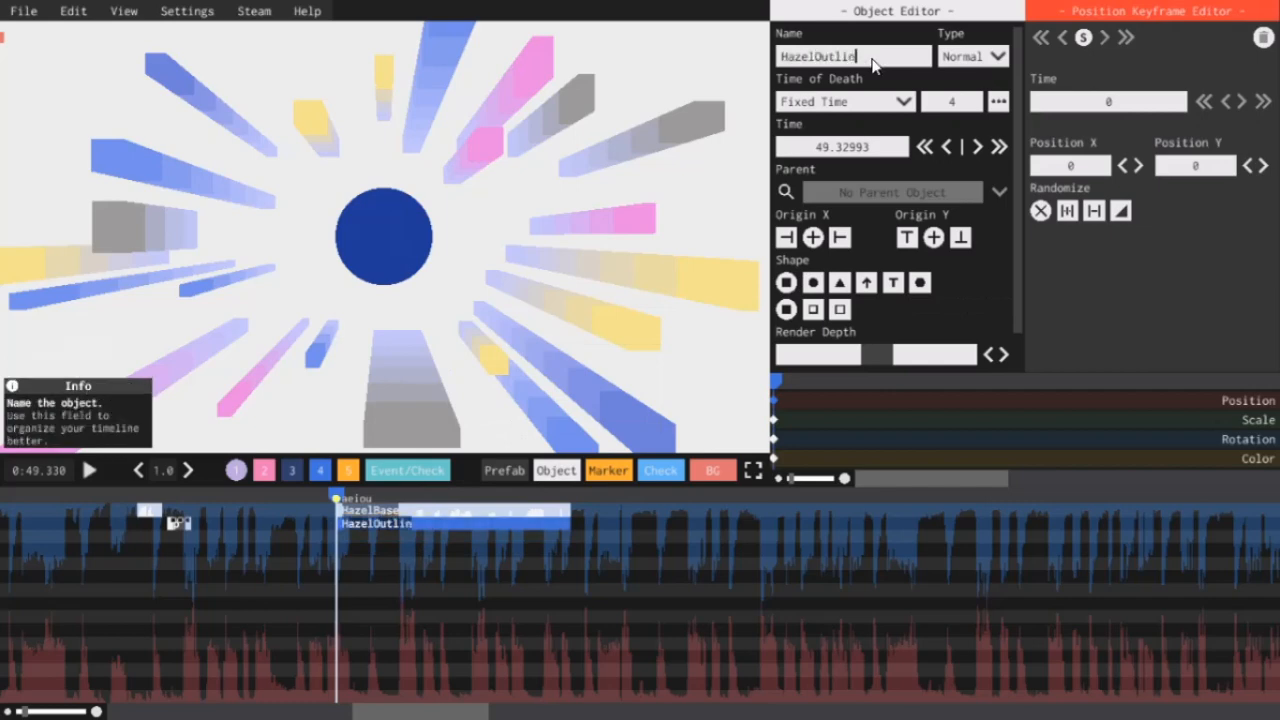
pyautogui.write('e')
pyautogui.click(817, 458)
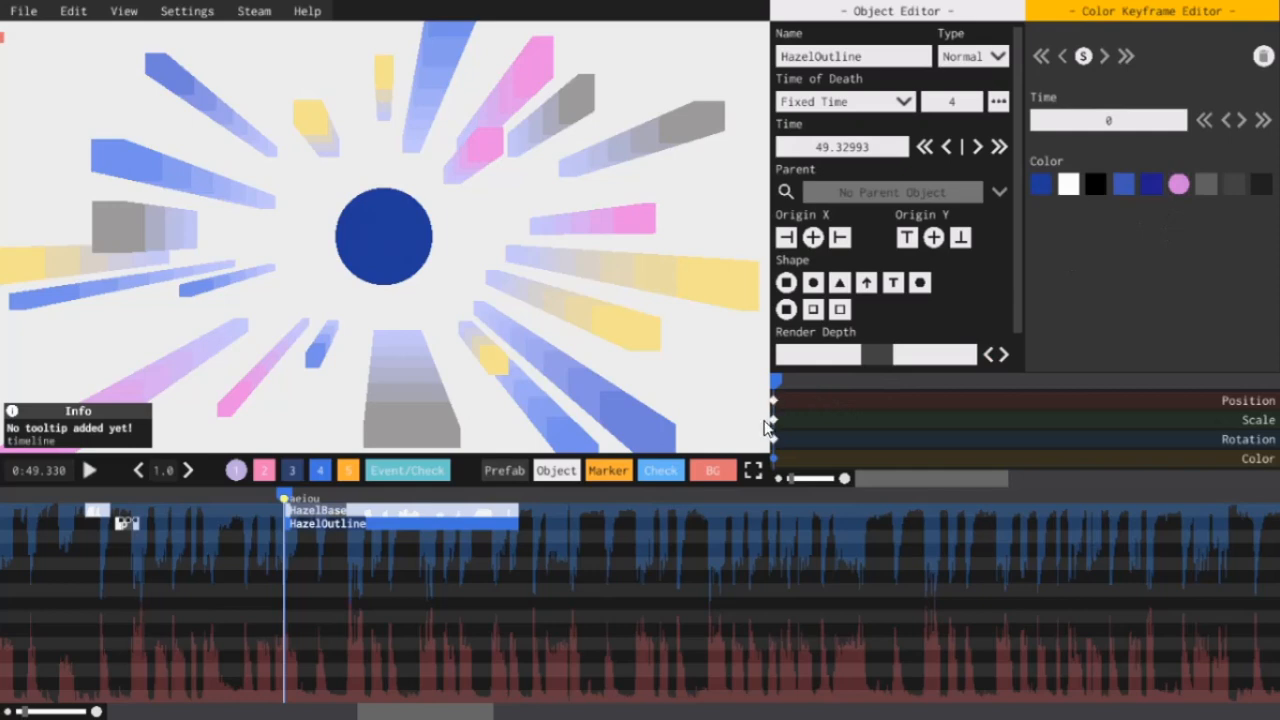
pyautogui.click(773, 420)
pyautogui.click(812, 283)
pyautogui.scroll(1, 1070, 165)
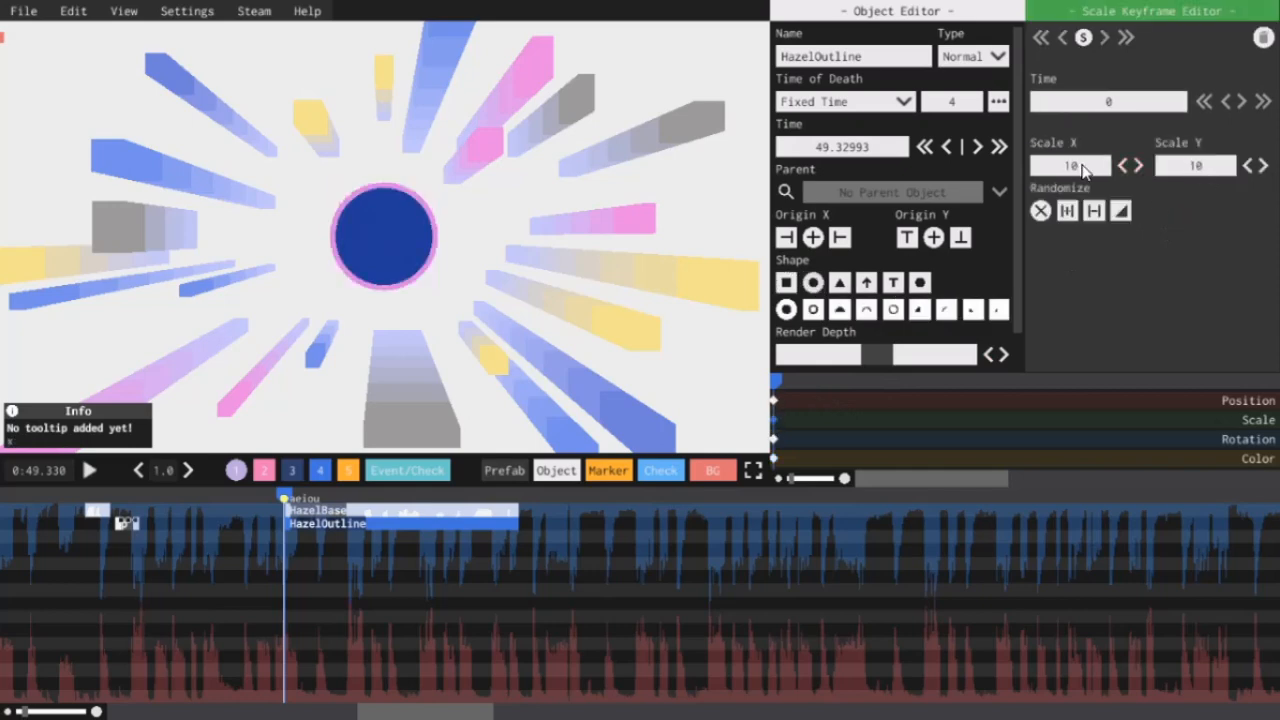
pyautogui.scroll(1, 1183, 168)
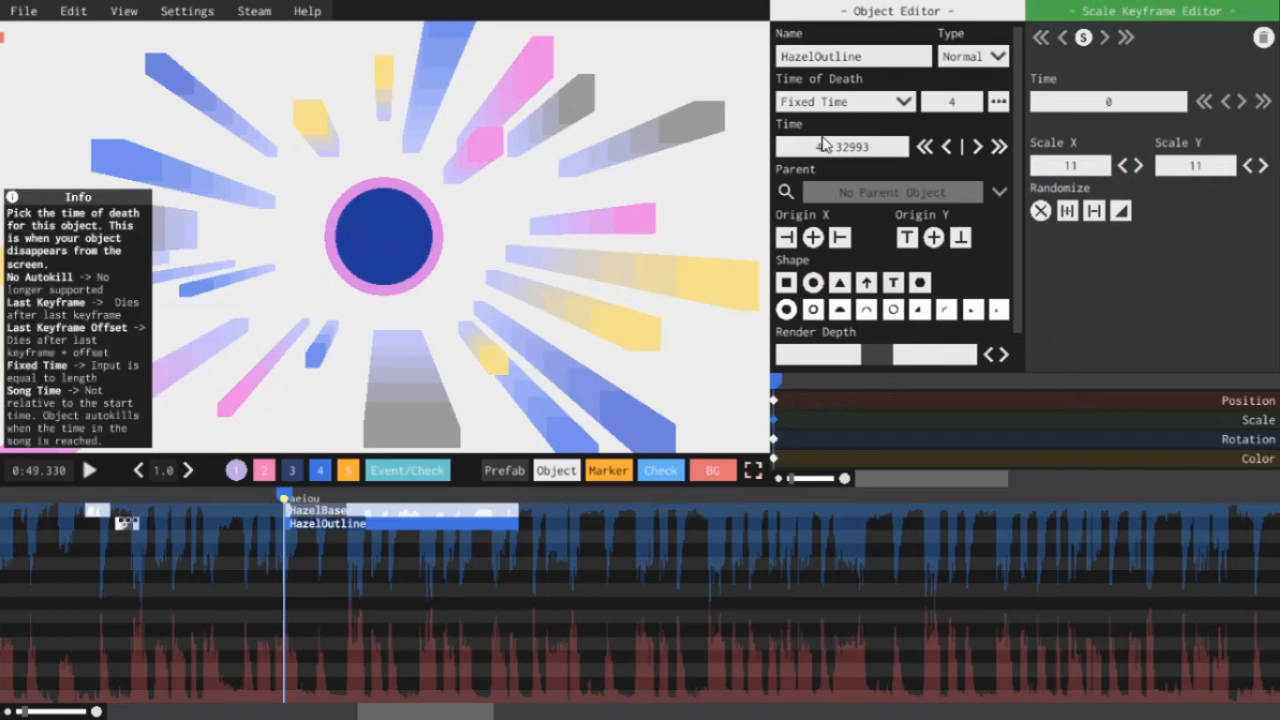
# Step: Parent HazelOutline to HazelBase, then create an eye, duplicate it for a second eye and a curved mouth
pyautogui.click(786, 192)
pyautogui.write('hazel')
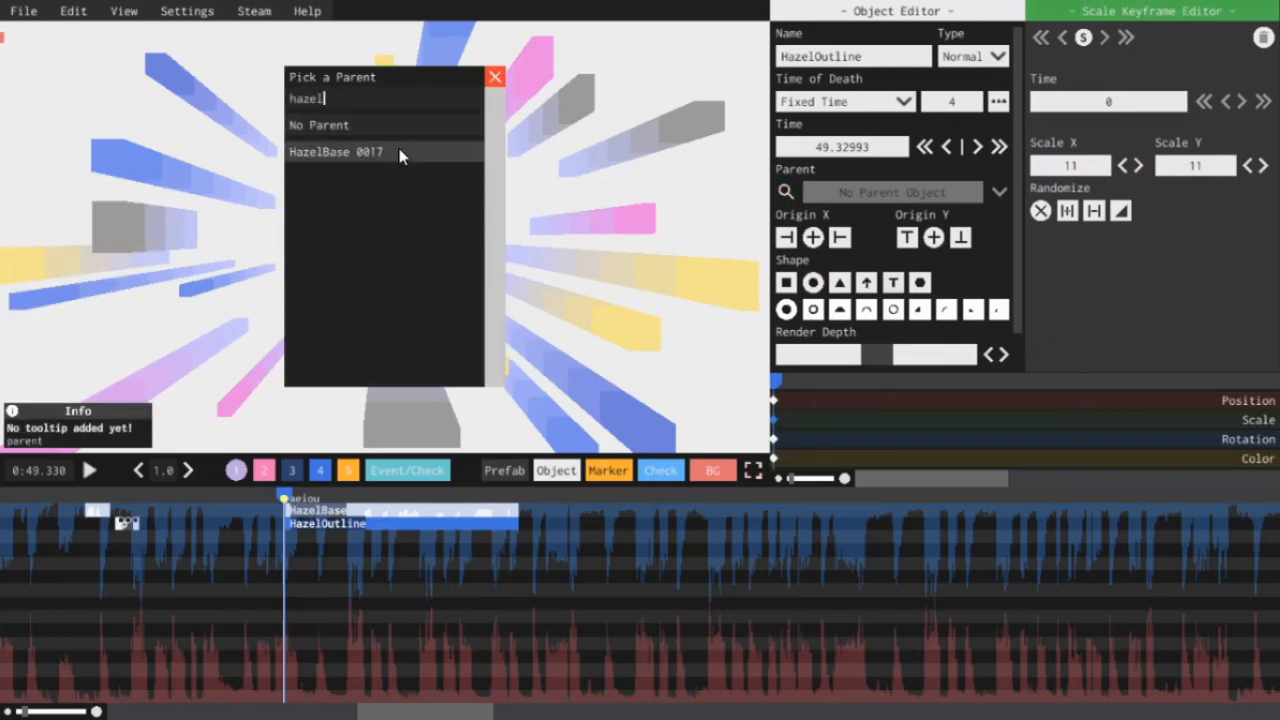
pyautogui.click(400, 153)
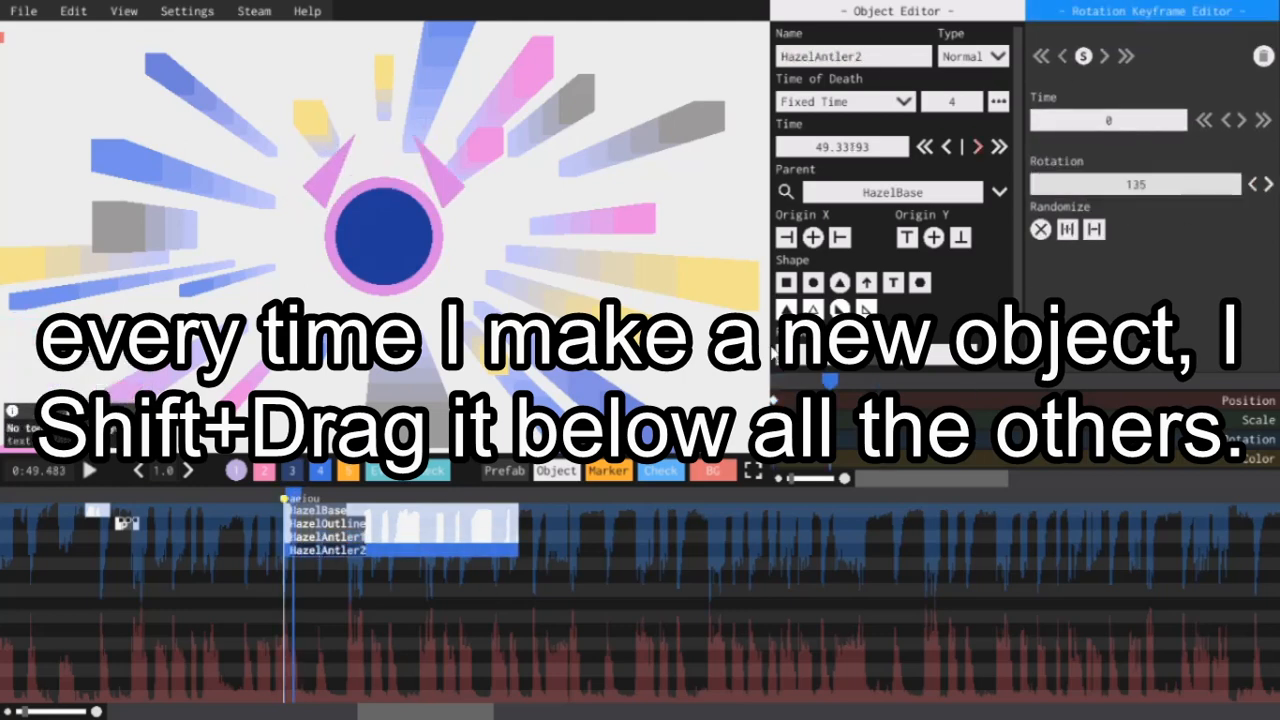
pyautogui.click(288, 570)
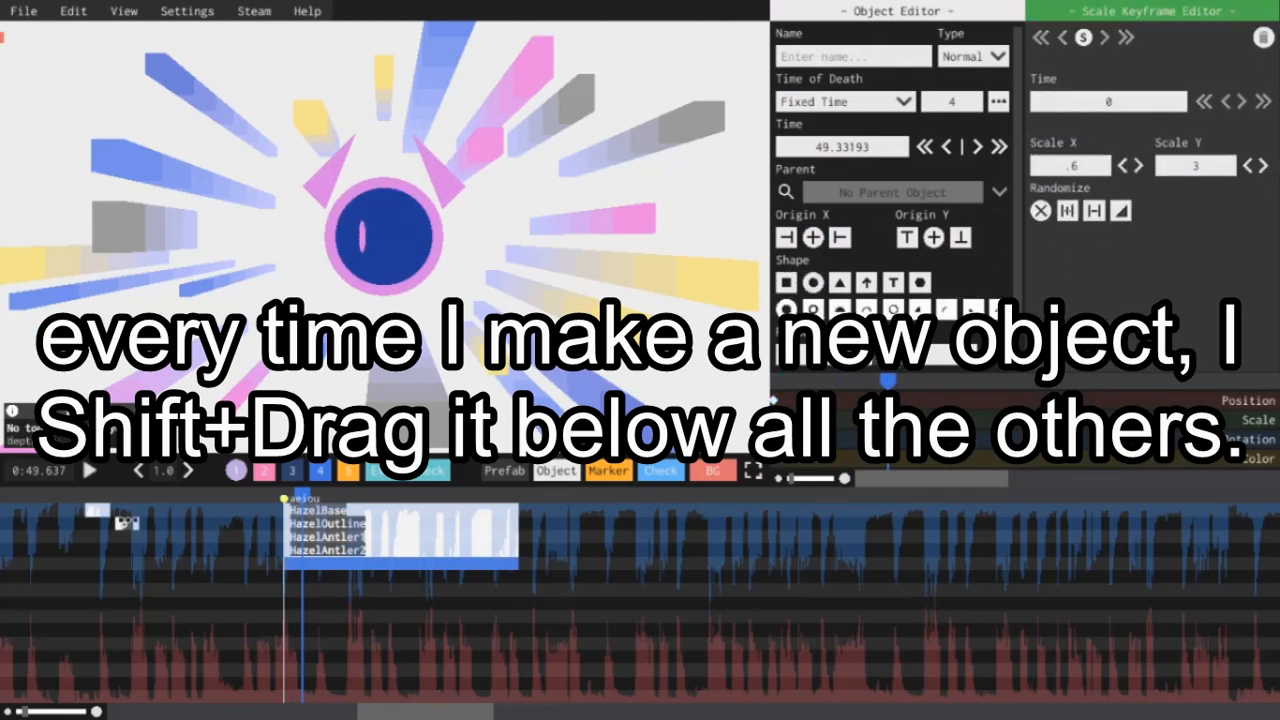
pyautogui.click(855, 57)
pyautogui.write('HazelEye1')
pyautogui.hotkey('ctrl', 'd')
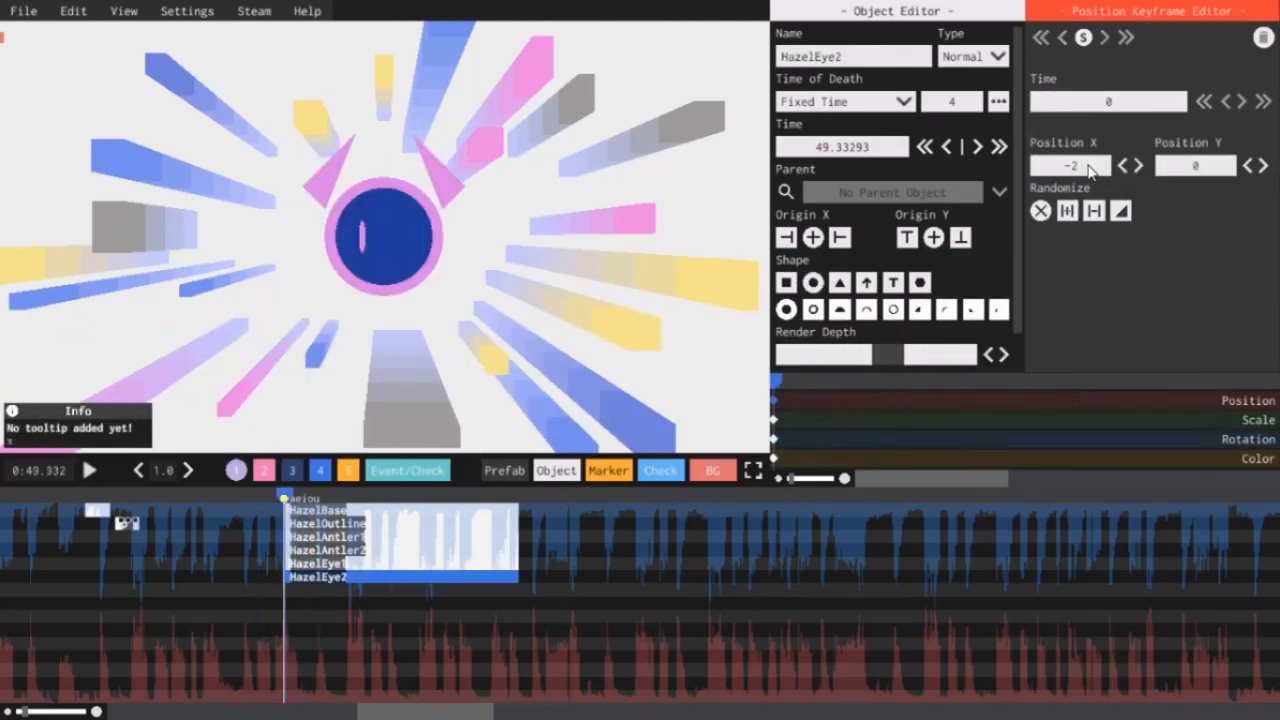
pyautogui.write('2')
pyautogui.hotkey('ctrl', 'd')
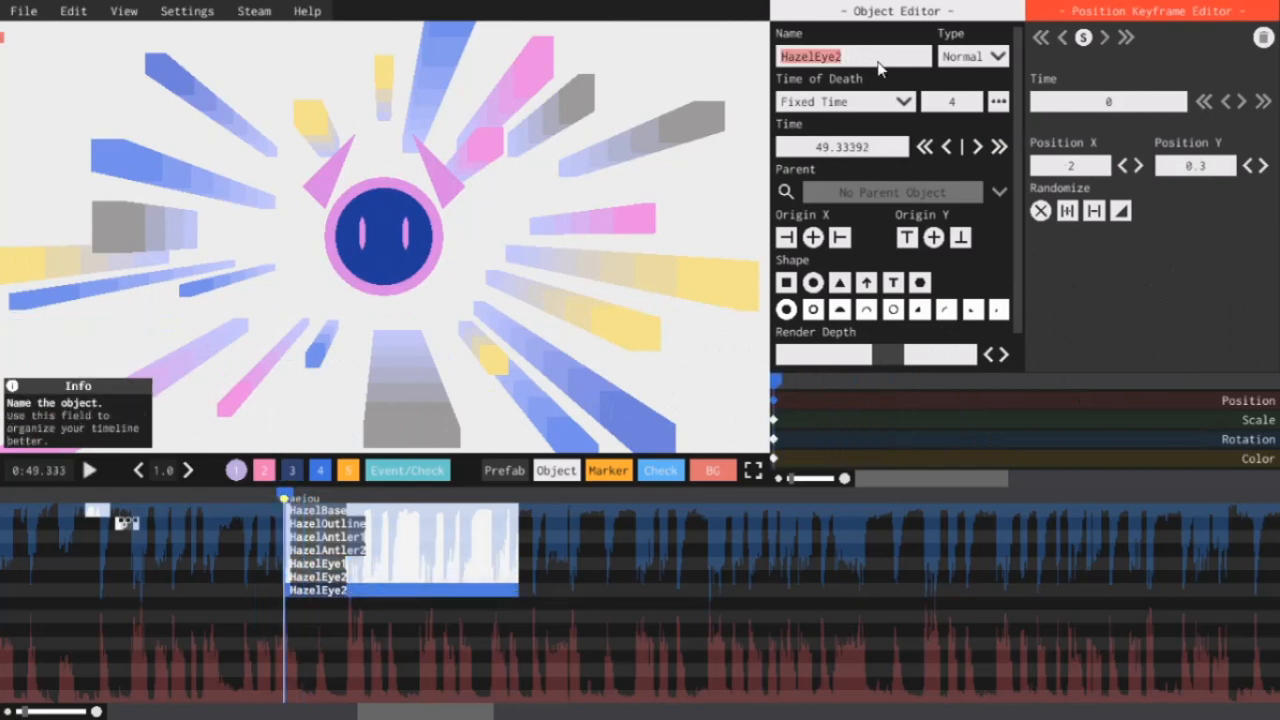
pyautogui.write('HazelMouth')
pyautogui.click(946, 309)
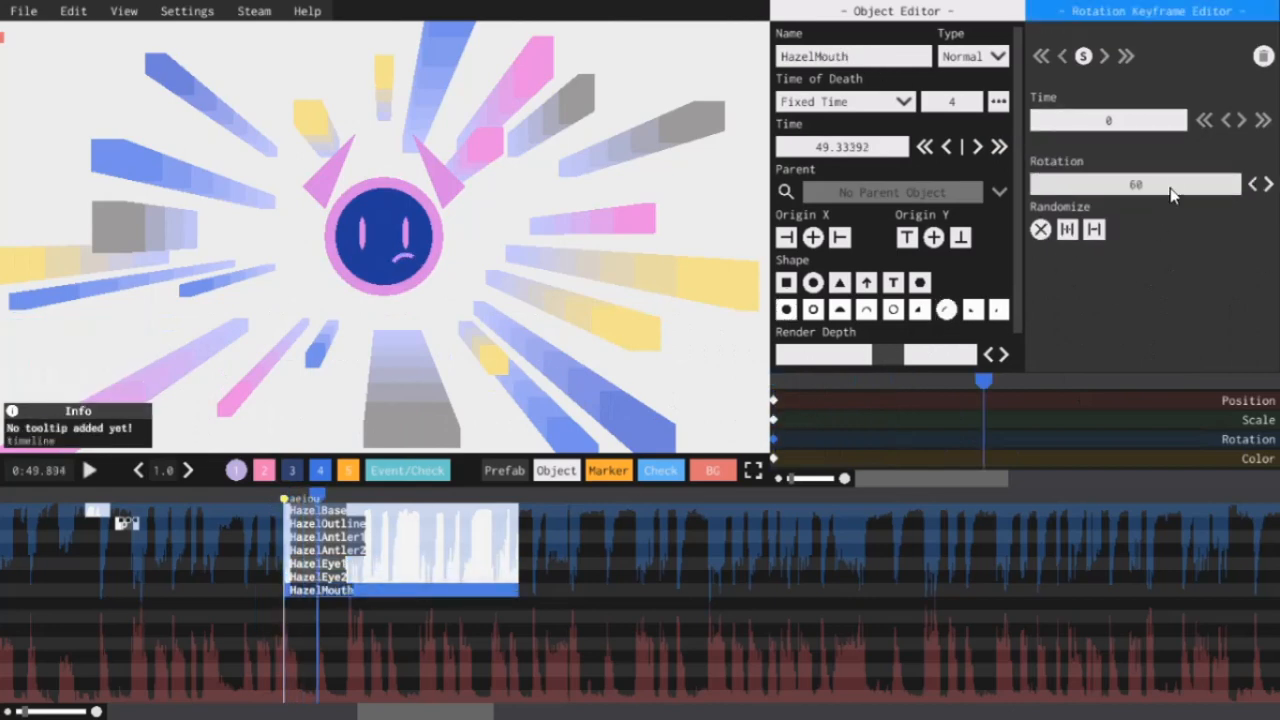
# Step: Duplicate HazelEye1 into a lowered blush, then mirror it as HazelBlush2 at 2.8, -1.7
pyautogui.click(330, 565)
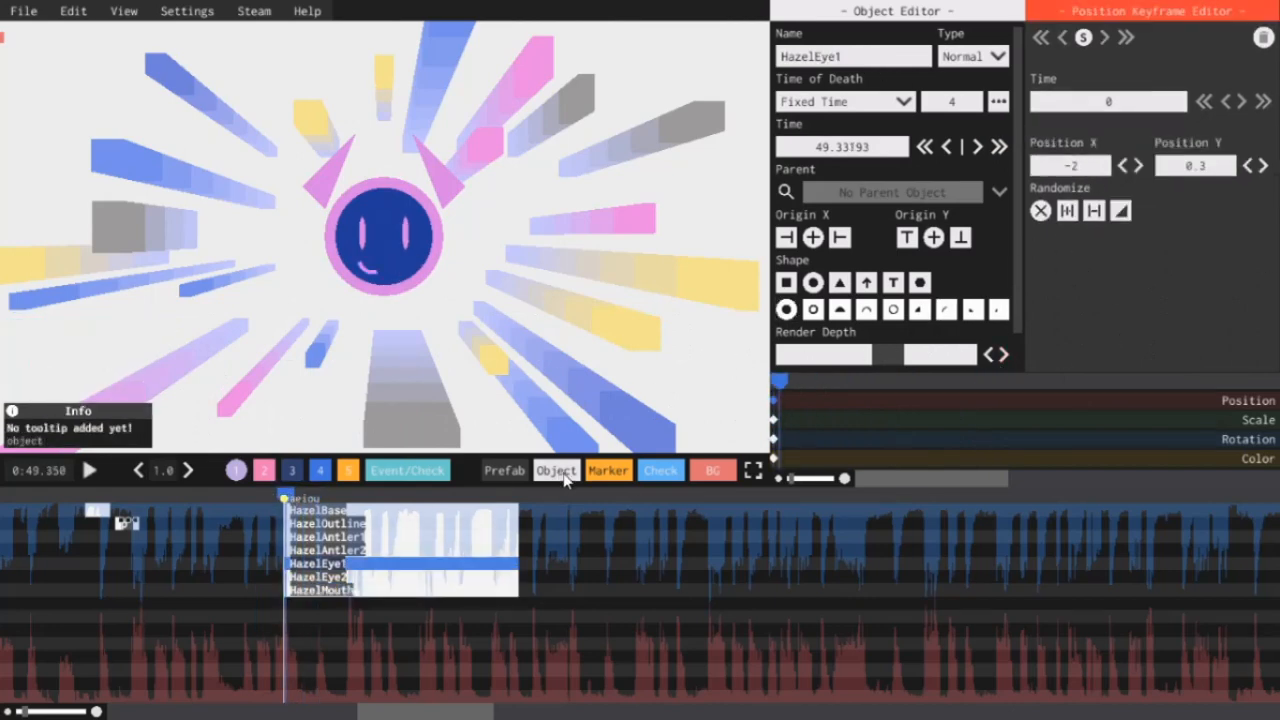
pyautogui.hotkey('ctrl', 'd')
pyautogui.write('HazelBlush1')
pyautogui.click(884, 400)
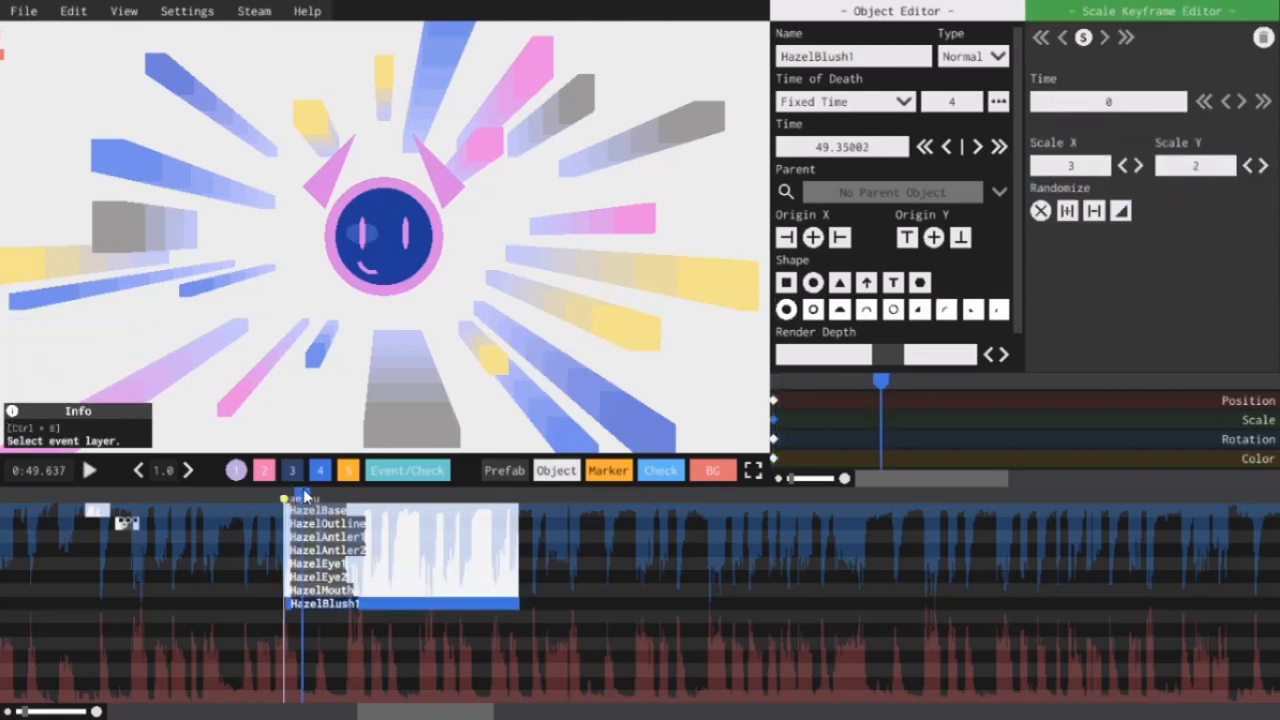
pyautogui.click(1195, 166)
pyautogui.write('1')
pyautogui.press('BackSpace')
pyautogui.write('-1.3')
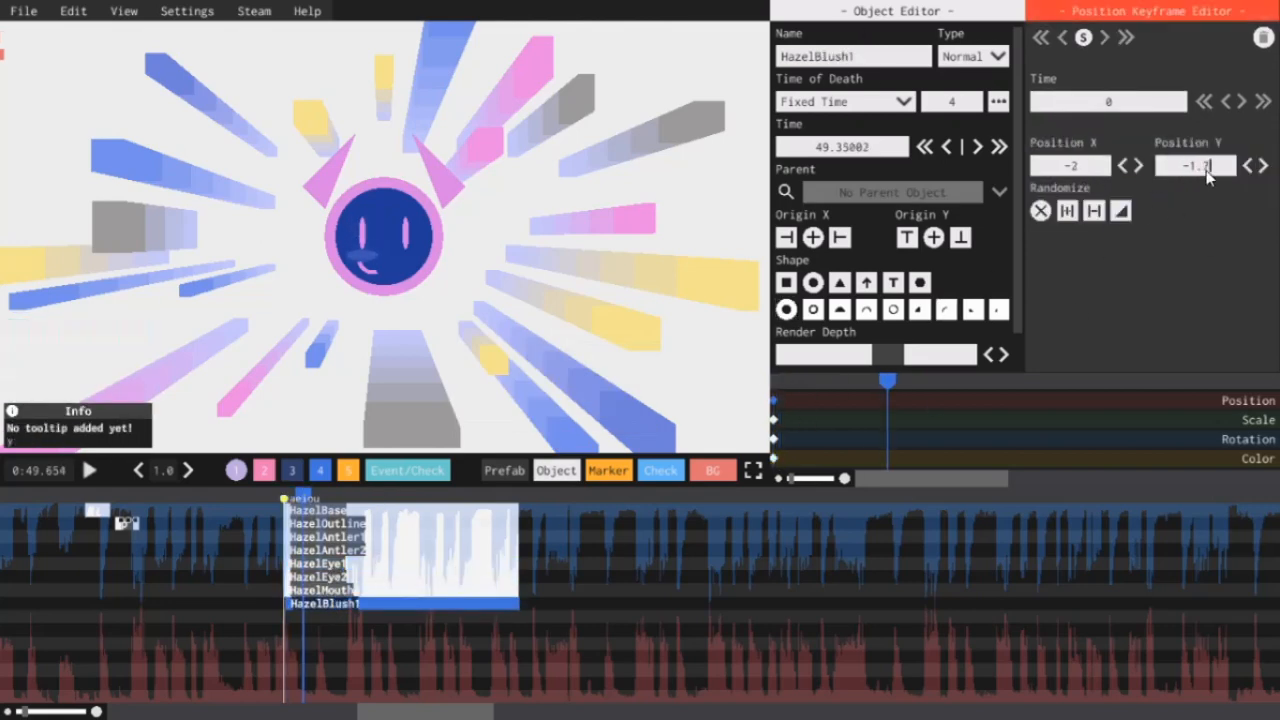
pyautogui.hotkey('ctrl', 'd')
pyautogui.doubleClick(1070, 166)
pyautogui.write('2.8')
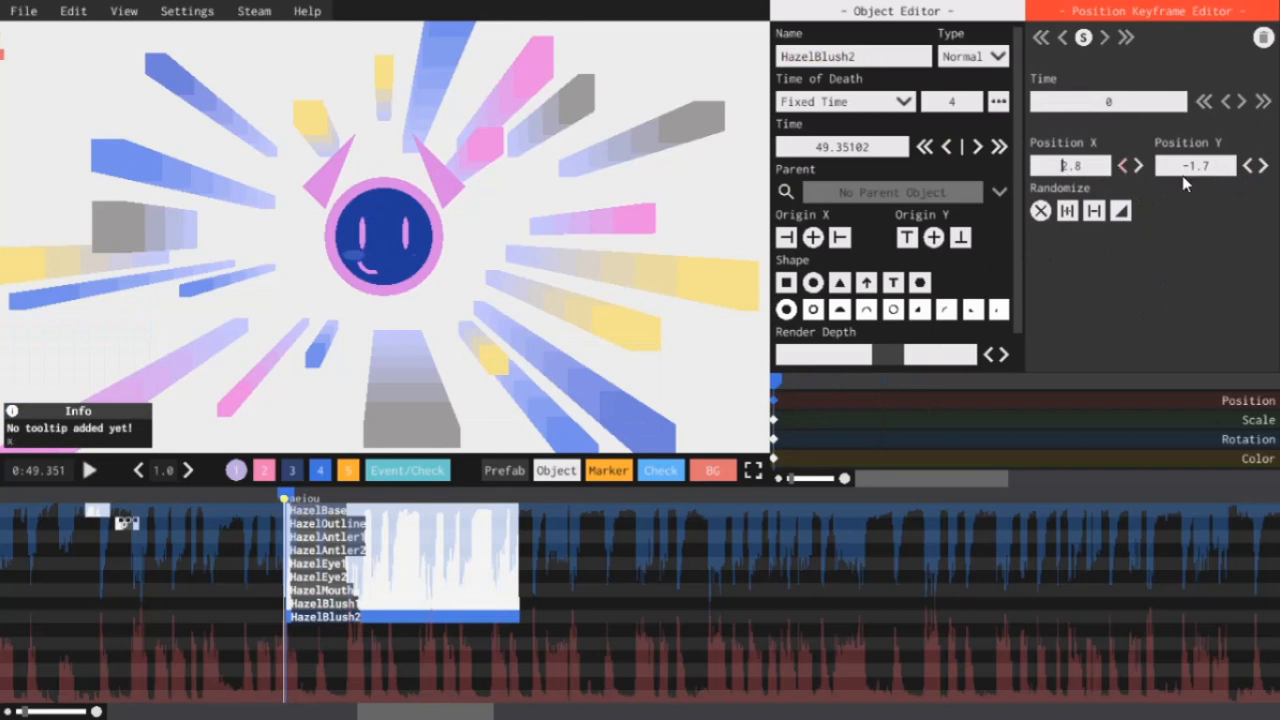
pyautogui.click(308, 498)
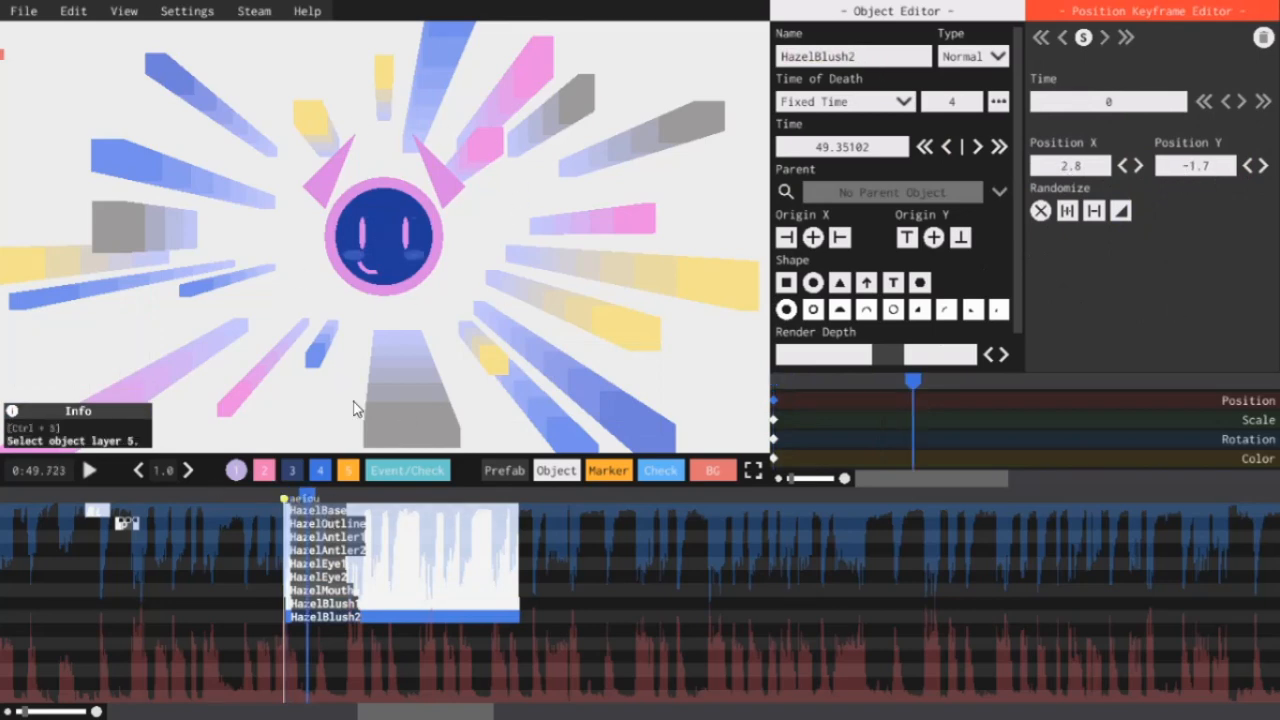
# Step: Assign HazelBase as the parent of HazelEye1, the second eye and the mouth
pyautogui.click(376, 538)
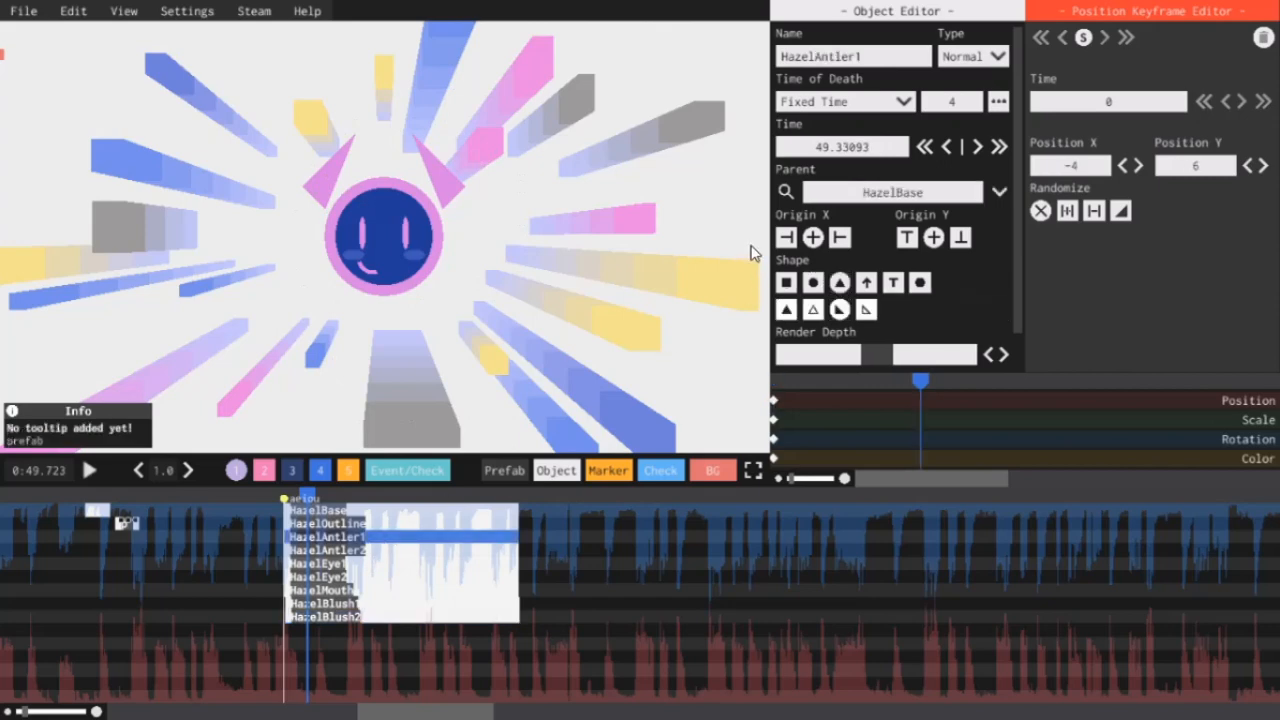
pyautogui.click(372, 551)
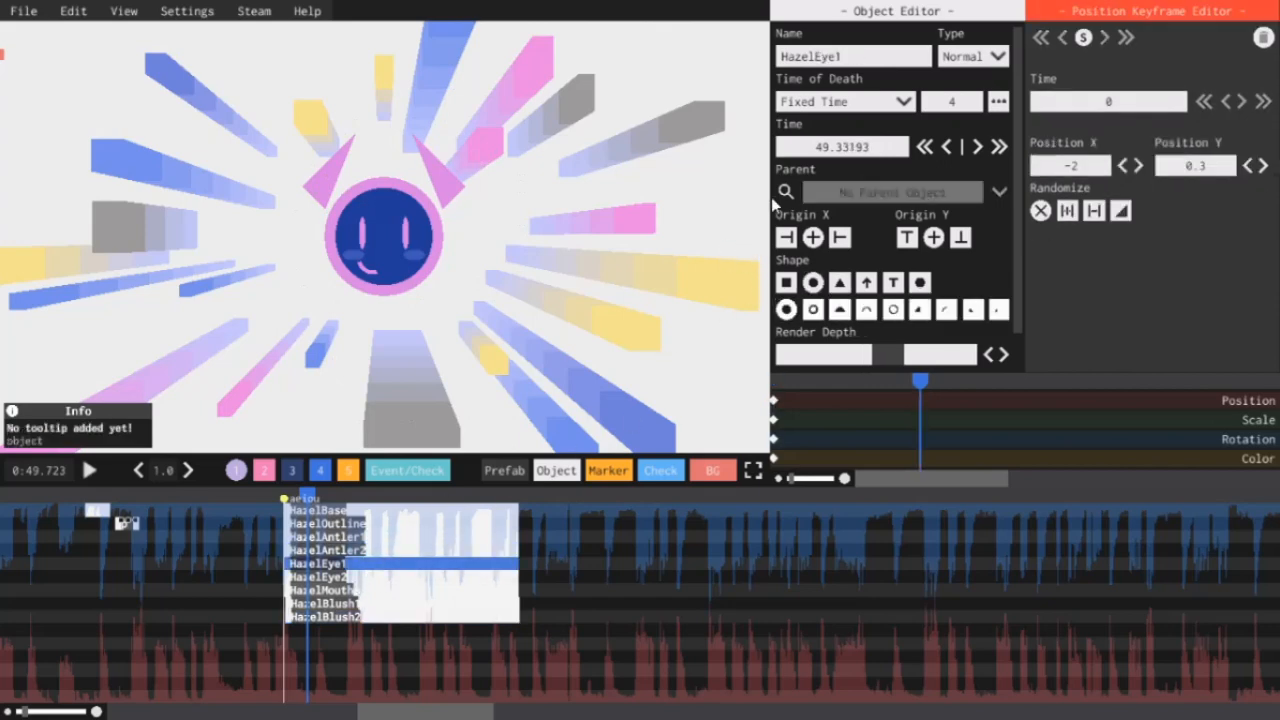
pyautogui.click(787, 192)
pyautogui.click(368, 157)
pyautogui.click(372, 577)
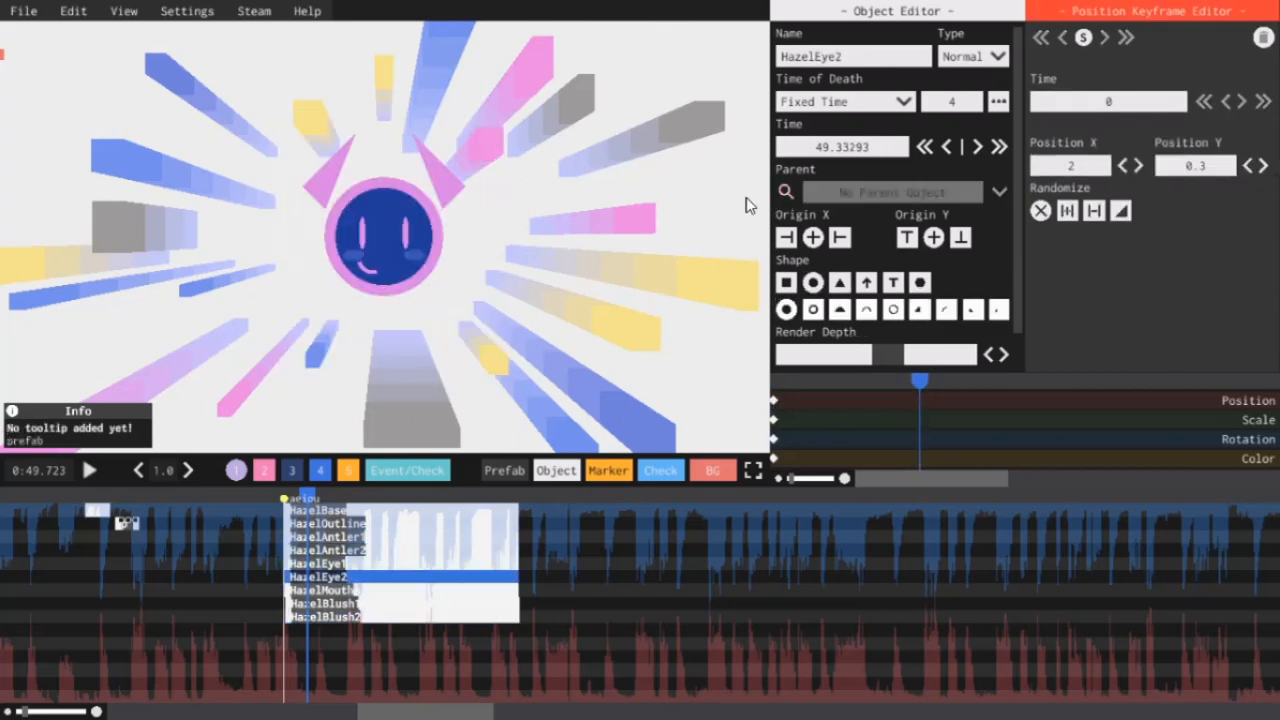
pyautogui.click(336, 151)
pyautogui.click(372, 590)
pyautogui.click(336, 151)
pyautogui.click(372, 604)
# Step: Assign HazelBase as the parent of HazelBlush1 and HazelBlush2
pyautogui.click(787, 192)
pyautogui.click(428, 155)
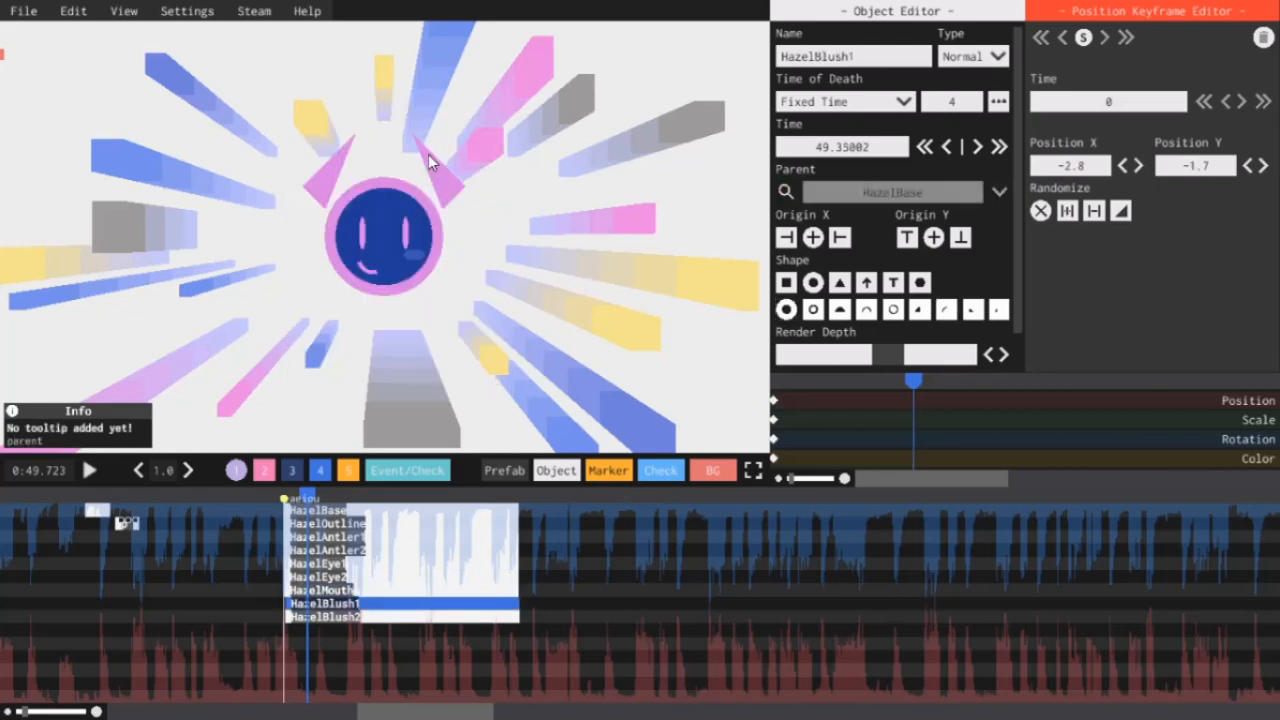
pyautogui.click(372, 617)
pyautogui.click(787, 192)
pyautogui.click(420, 155)
pyautogui.click(345, 497)
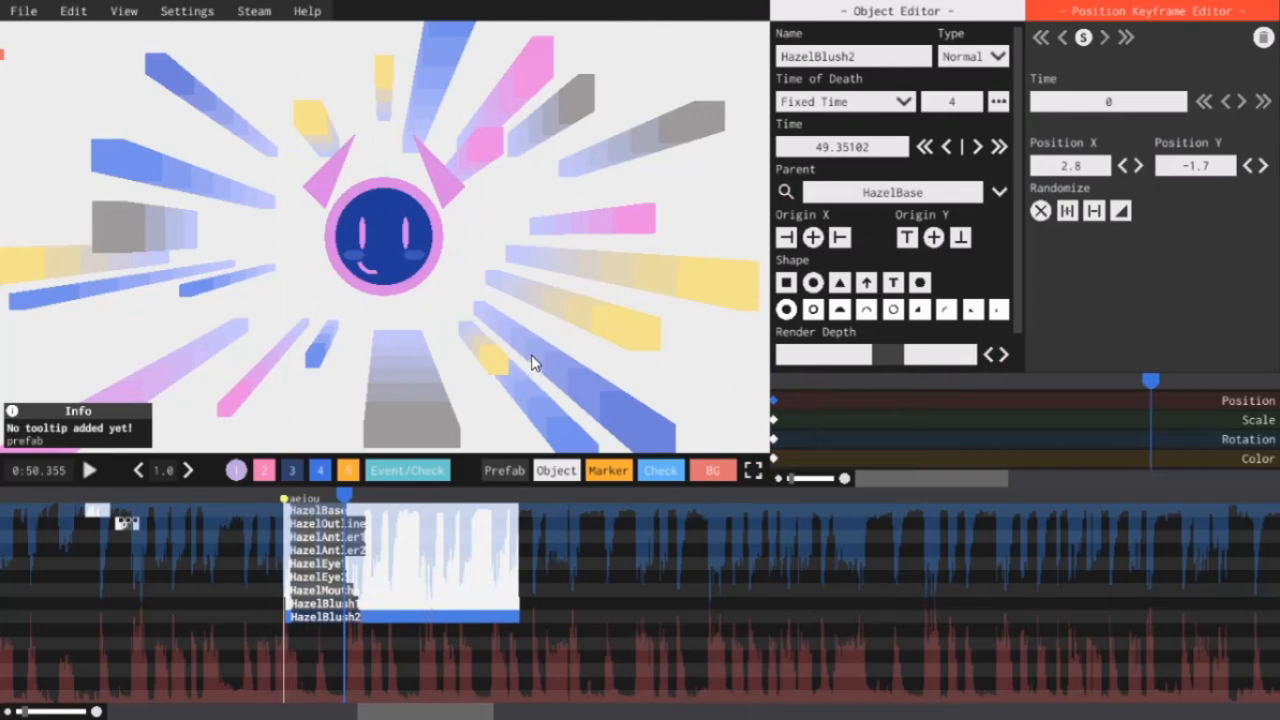
pyautogui.click(403, 511)
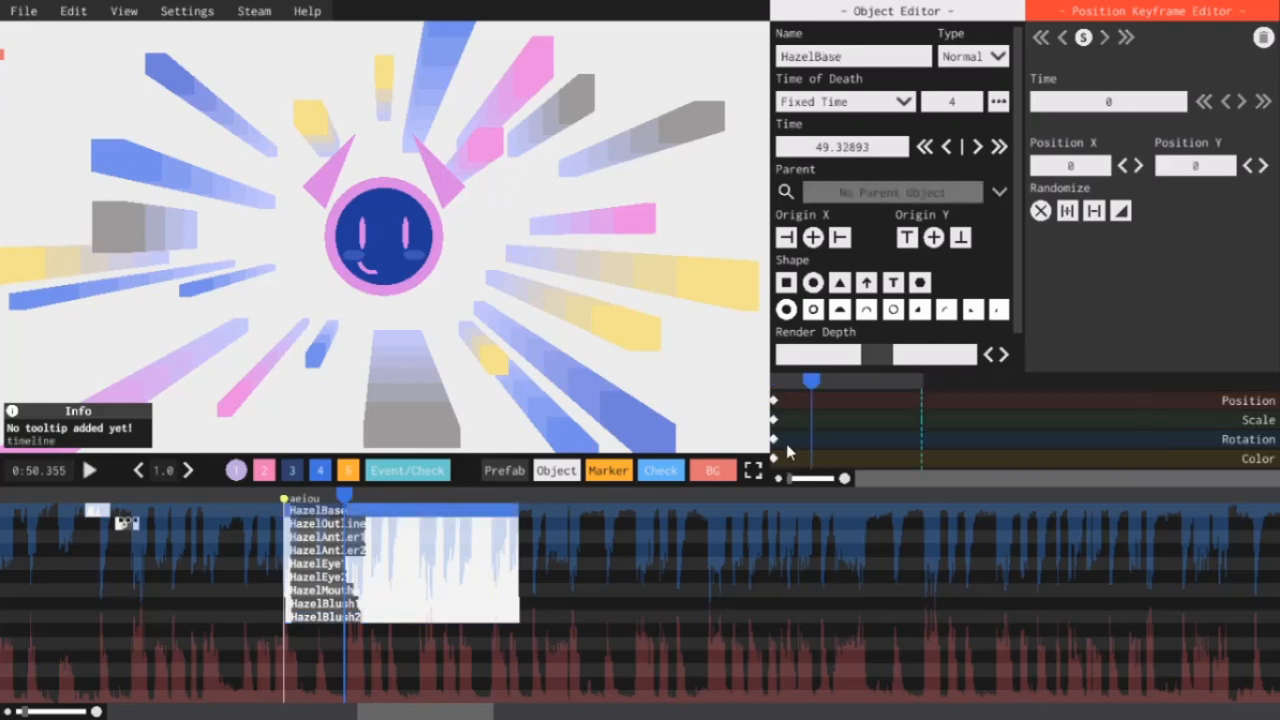
pyautogui.click(776, 403)
pyautogui.click(1137, 166)
pyautogui.click(1137, 166)
pyautogui.click(1124, 166)
pyautogui.click(1124, 166)
pyautogui.click(450, 196)
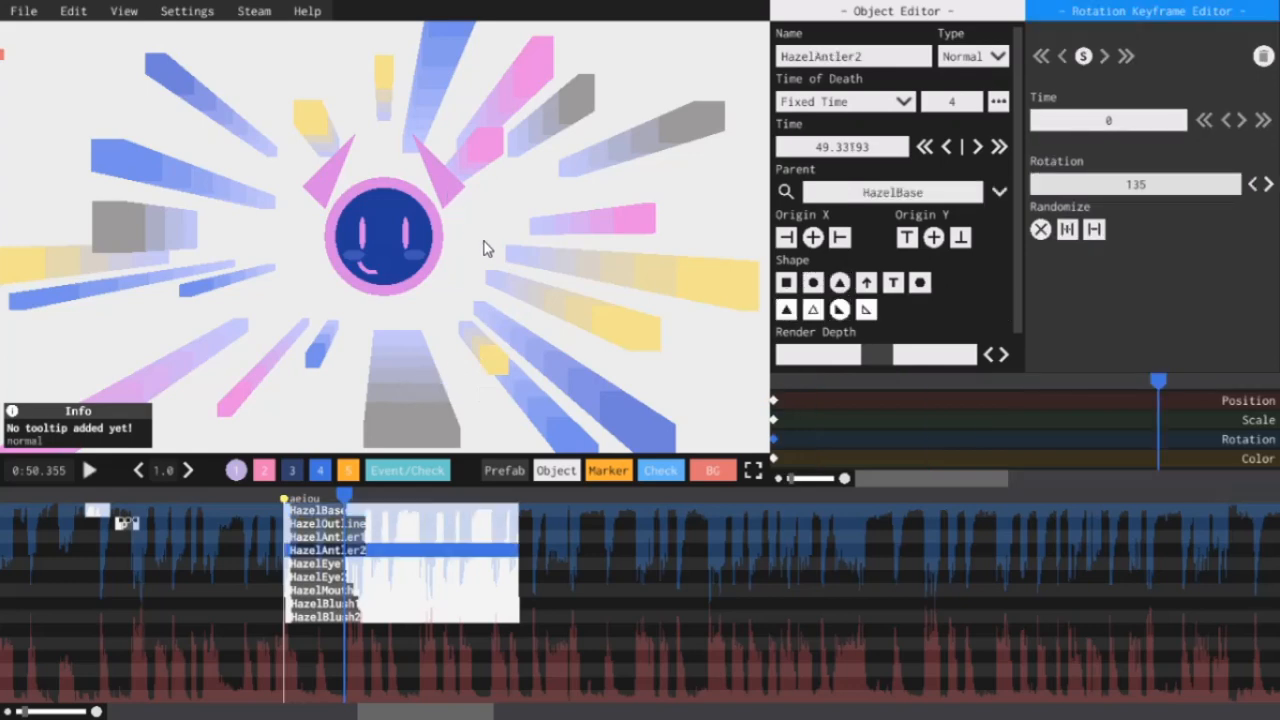
pyautogui.click(999, 195)
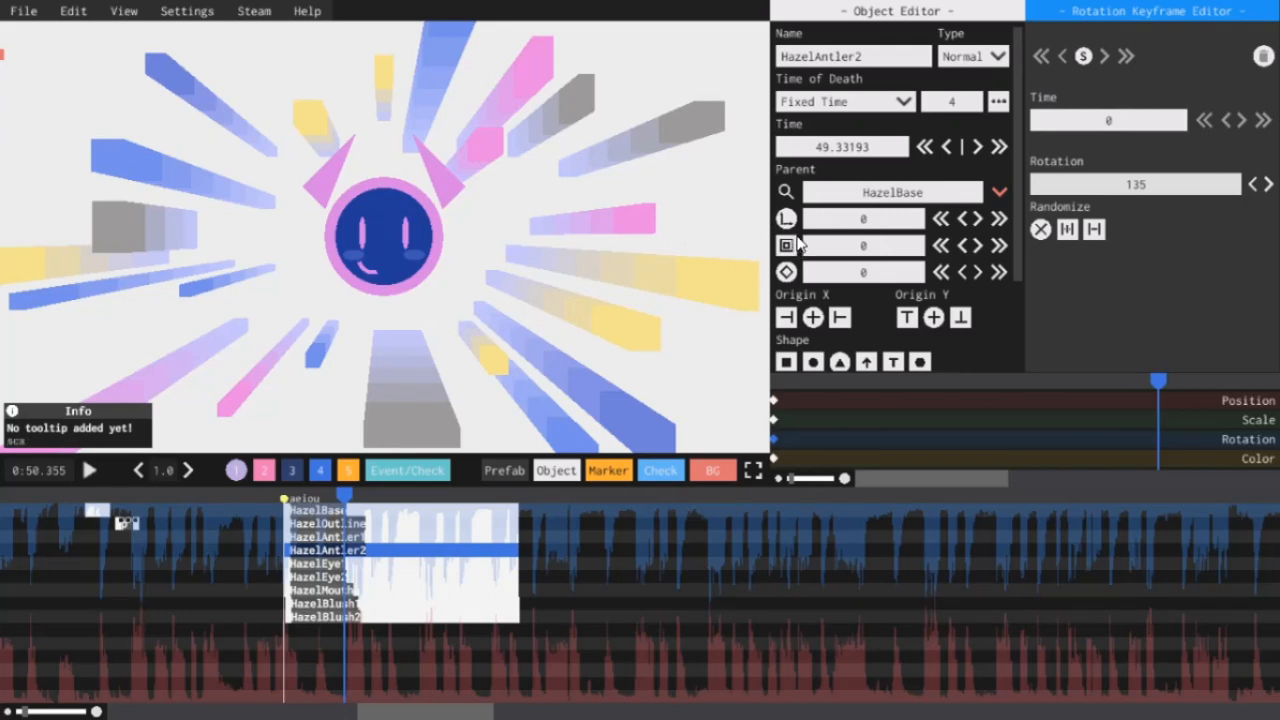
# Step: Try a position offset of 1 on HazelAntler2, return it to 0, and view its 7-by-3 scale keyframe
pyautogui.click(876, 228)
pyautogui.click(874, 249)
pyautogui.click(880, 222)
pyautogui.write('0')
pyautogui.hotkey('ctrl', 'z')
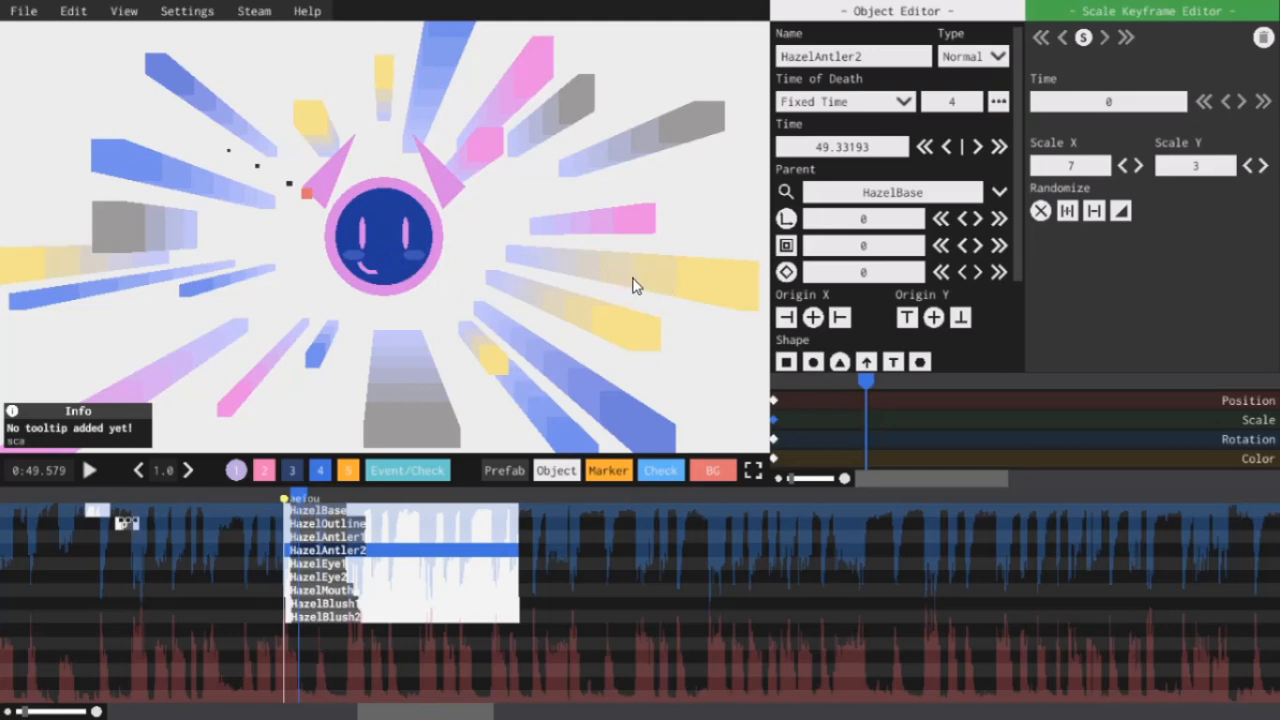
# Step: Disable HazelAntler2's scale inheritance from HazelBase, then switch the timeline to event tracks
pyautogui.click(785, 248)
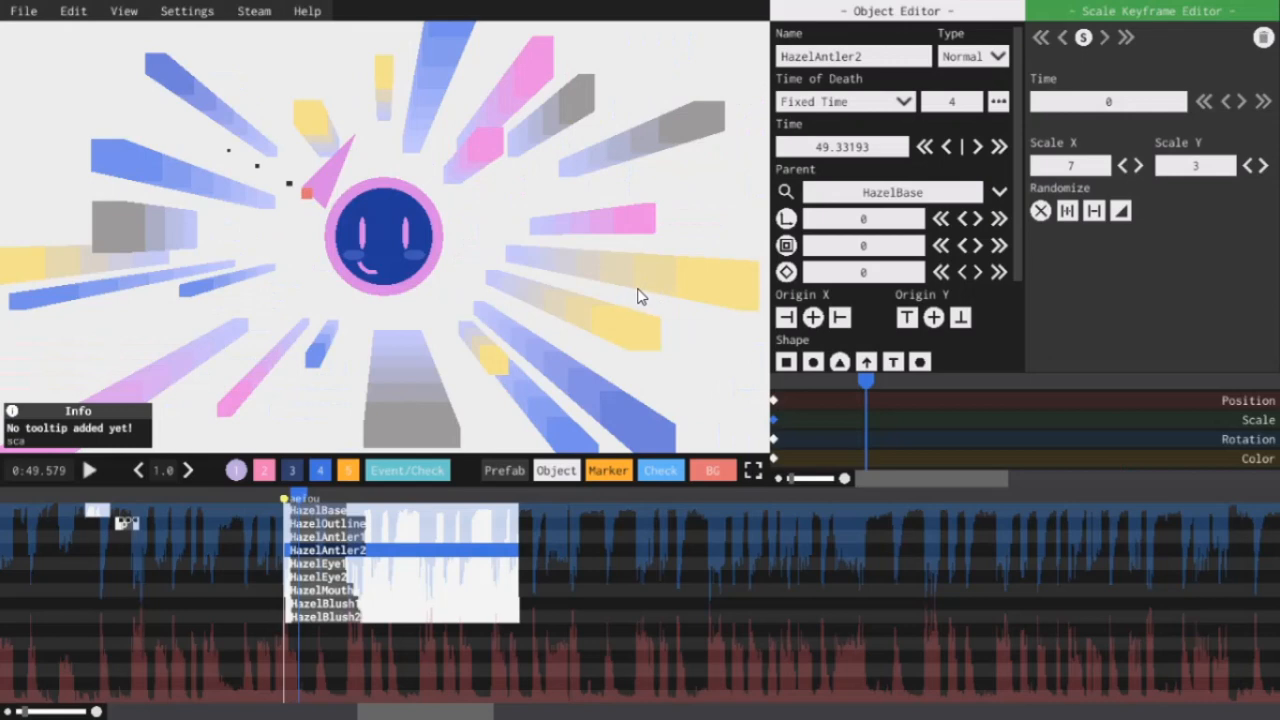
pyautogui.click(382, 511)
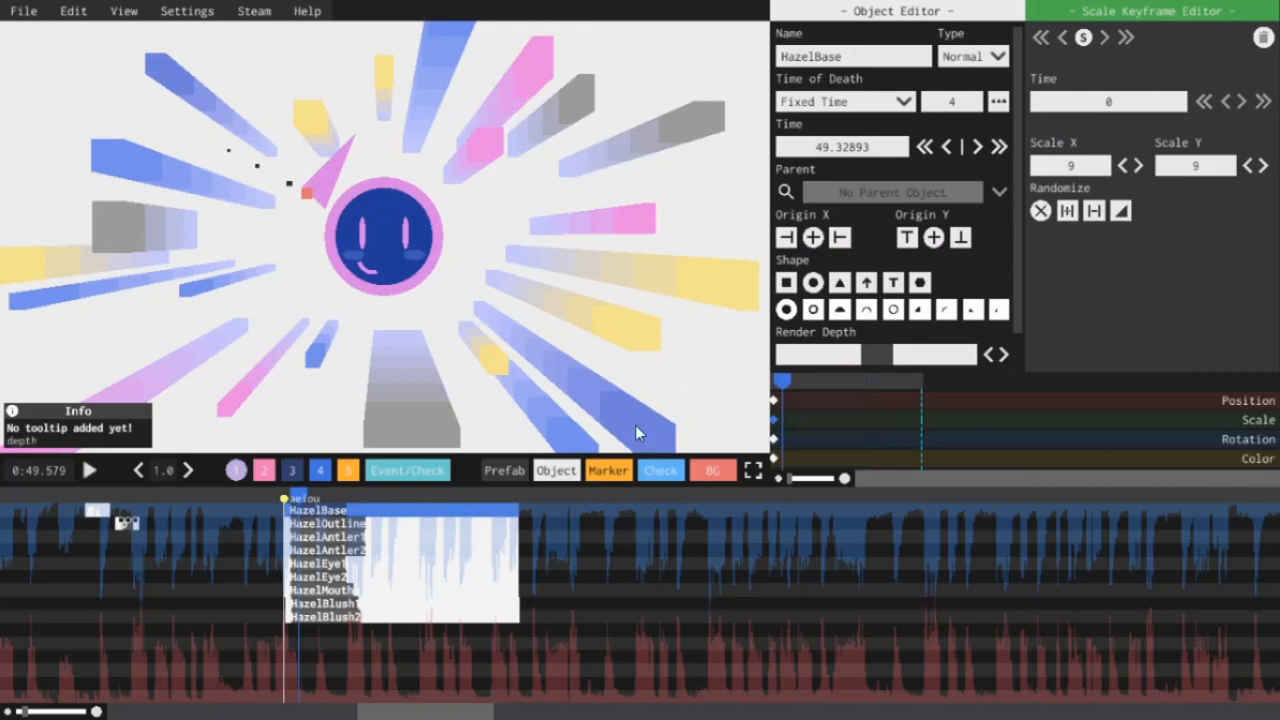
pyautogui.click(371, 553)
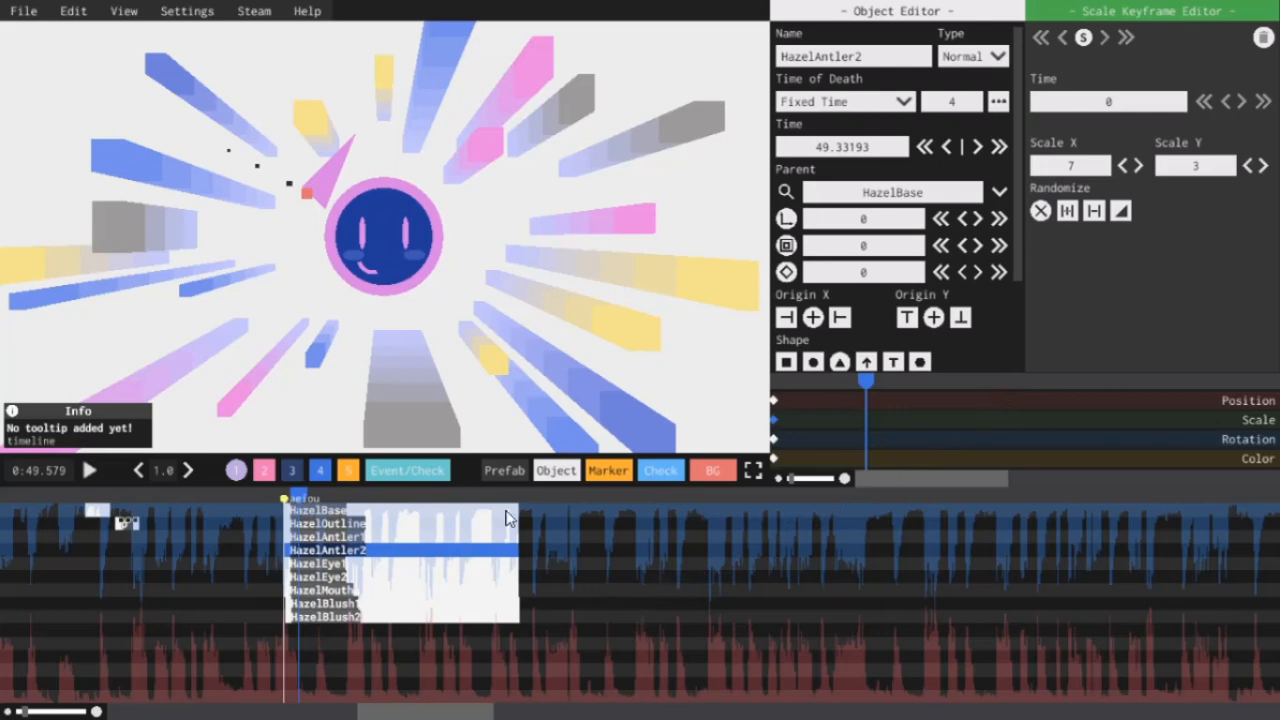
pyautogui.click(430, 474)
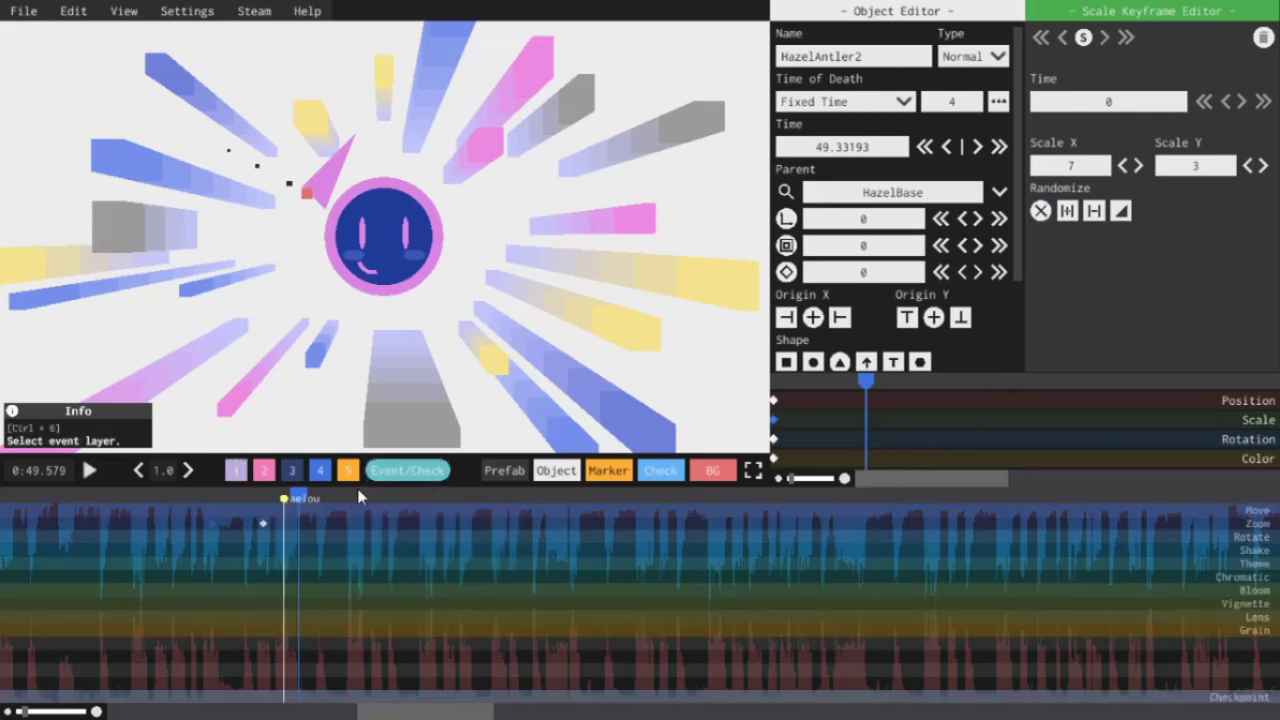
# Step: Set the camera zoom keyframe at 49.04 to 80, then return to object layer 1
pyautogui.click(263, 523)
pyautogui.click(928, 212)
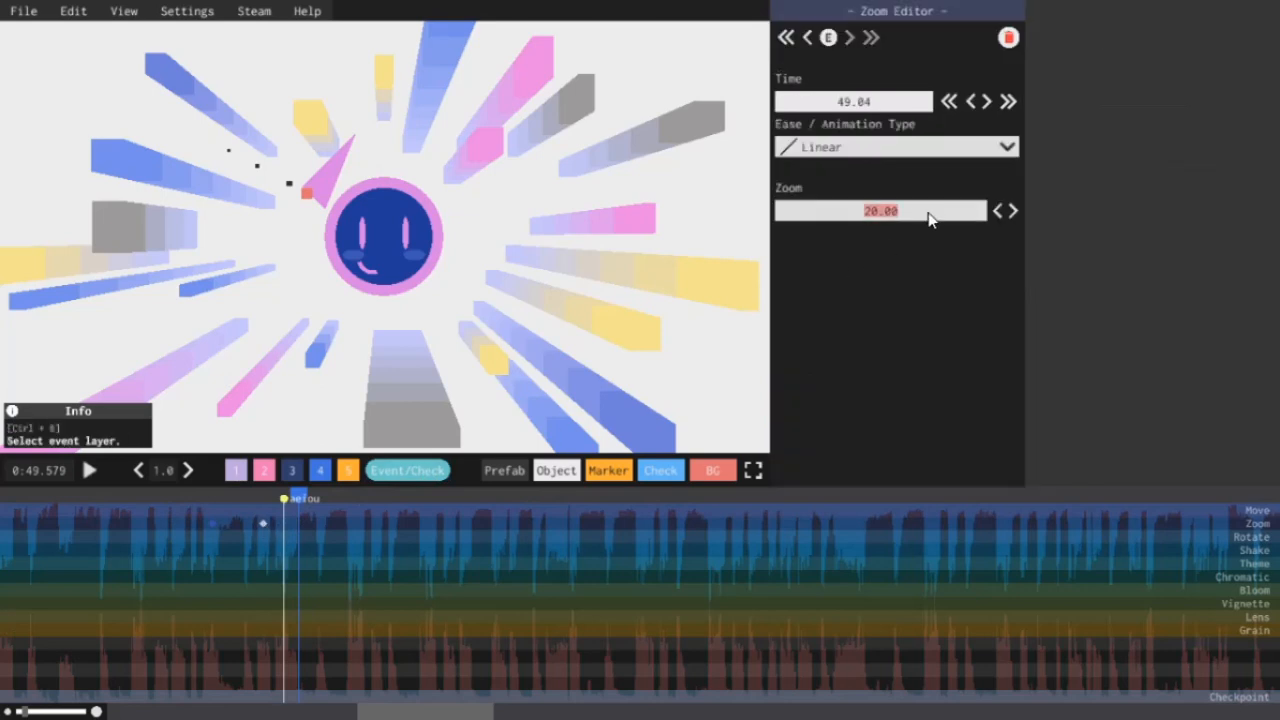
pyautogui.write('80')
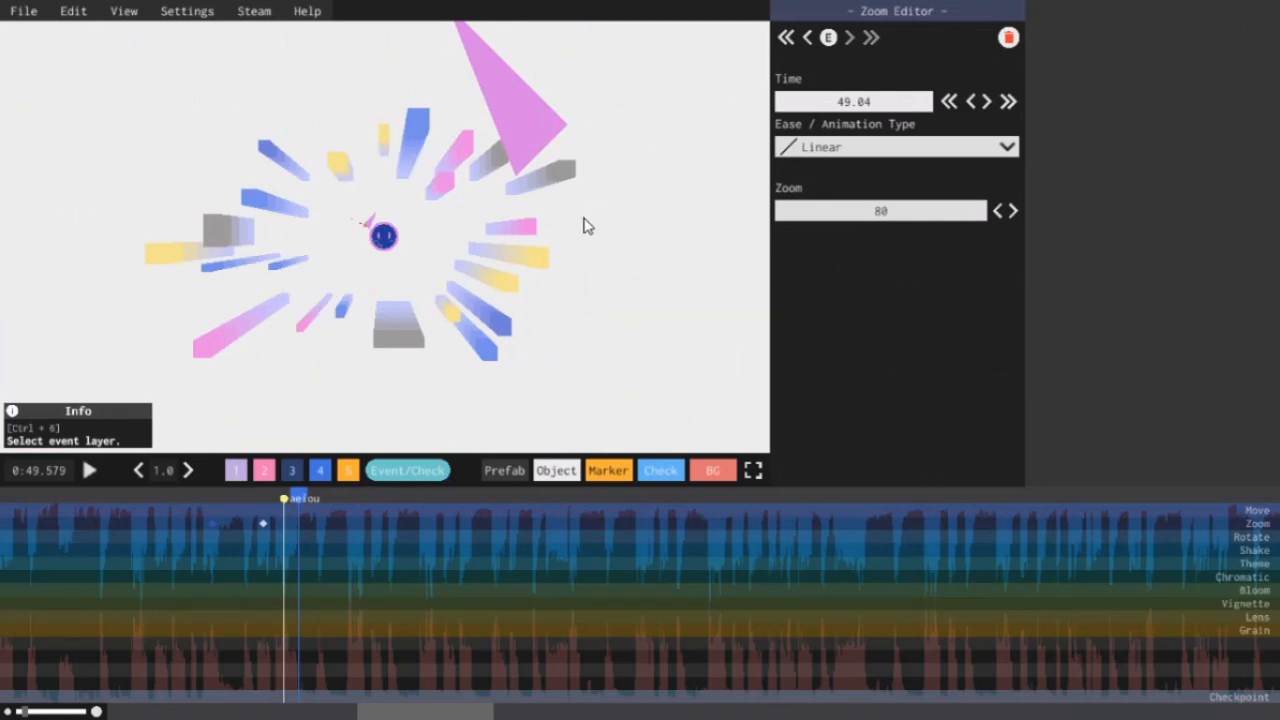
pyautogui.hotkey('ctrl', '1')
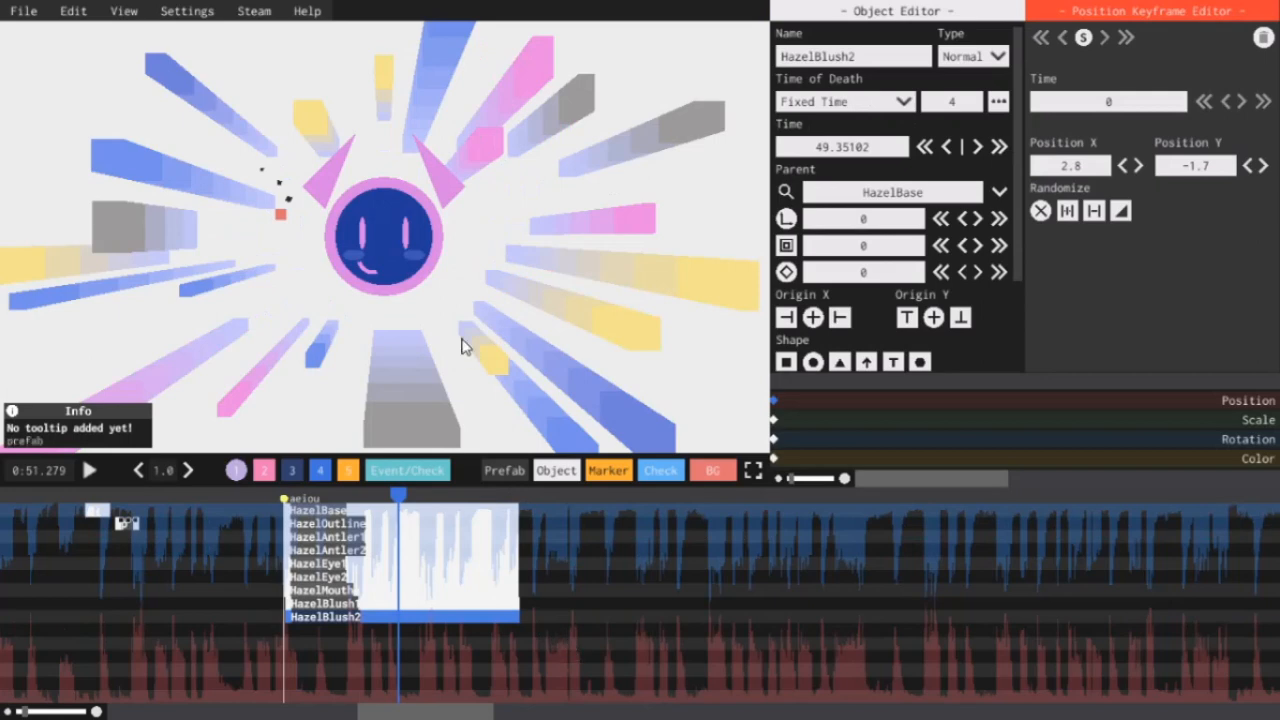
# Step: Shift all of Hazel's parts down one timeline track and reselect HazelBase
pyautogui.moveTo(547, 647); pyautogui.dragTo(267, 490)
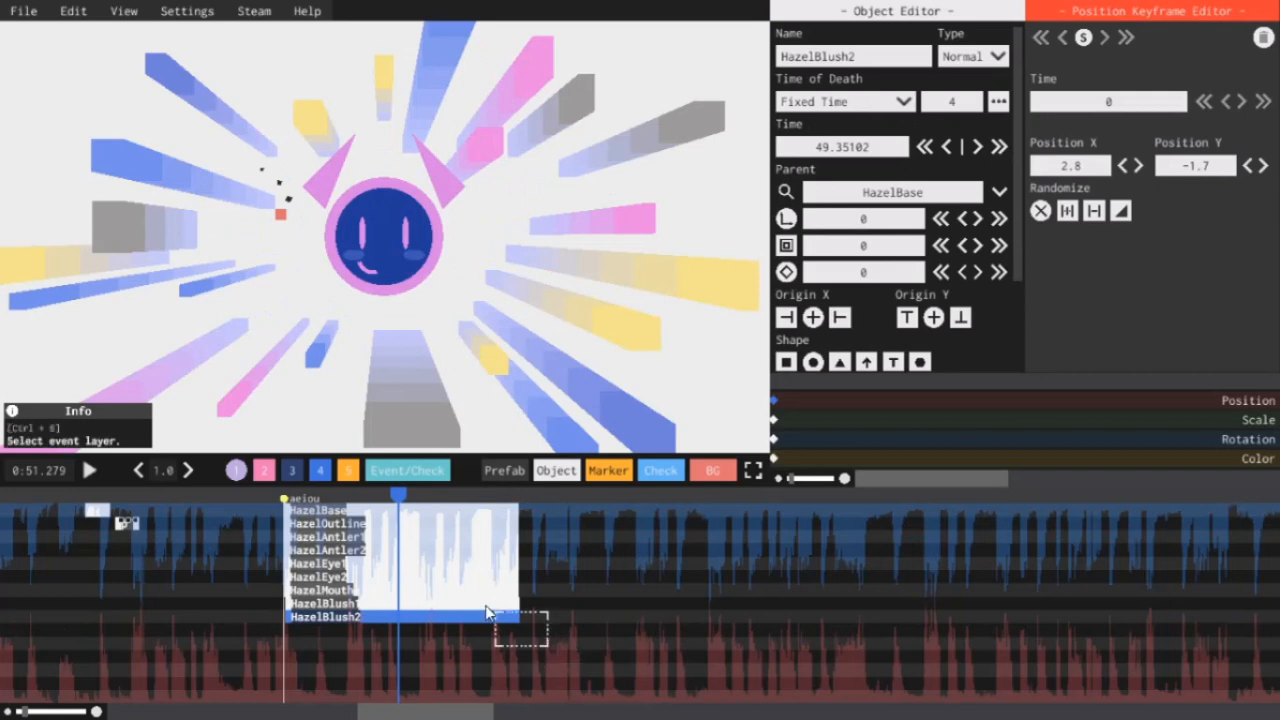
pyautogui.moveTo(346, 510); pyautogui.dragTo(344, 533)
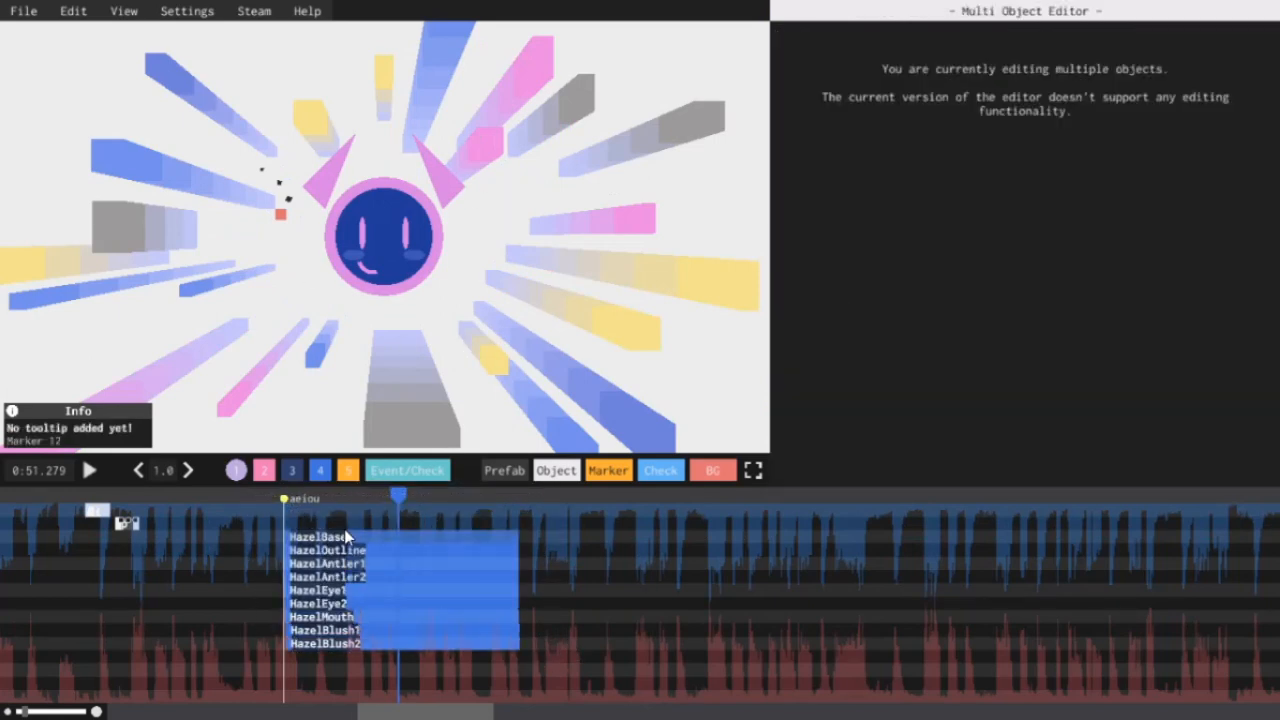
pyautogui.click(322, 537)
pyautogui.click(286, 497)
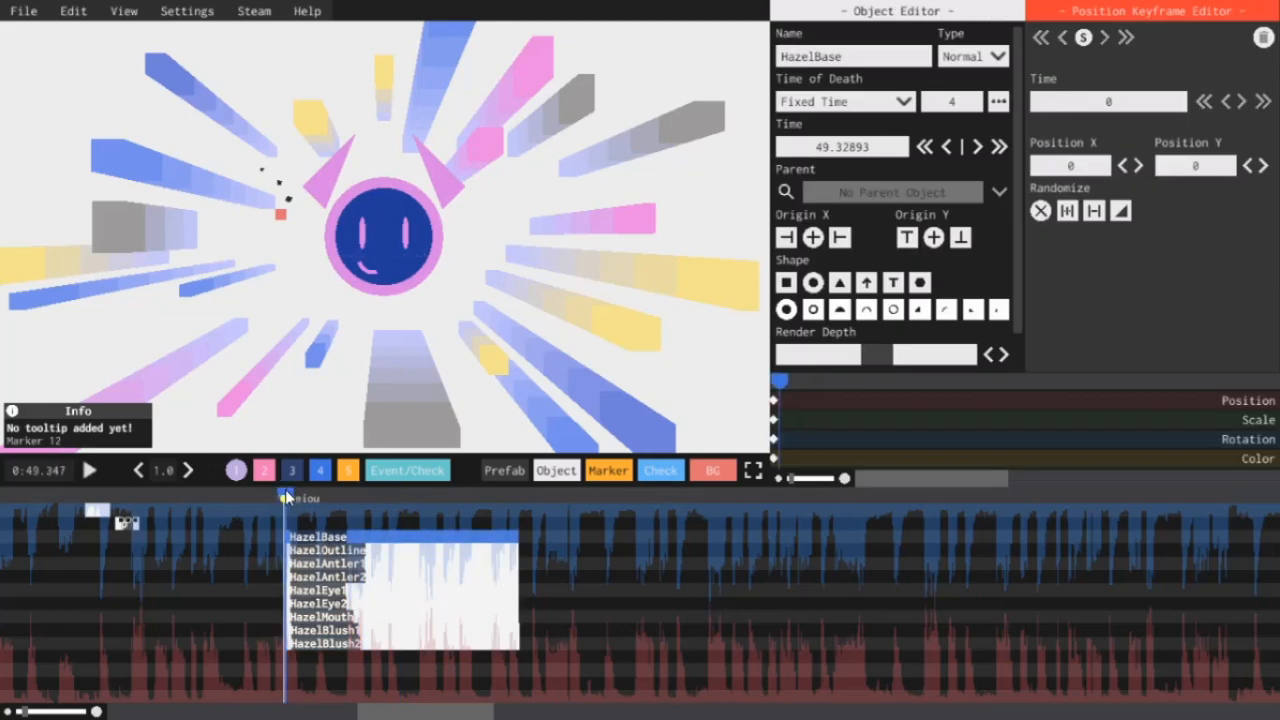
# Step: Create a new Normal object named HazelScale with its scale keyframe set to 1 by 1
pyautogui.click(570, 477)
pyautogui.click(485, 414)
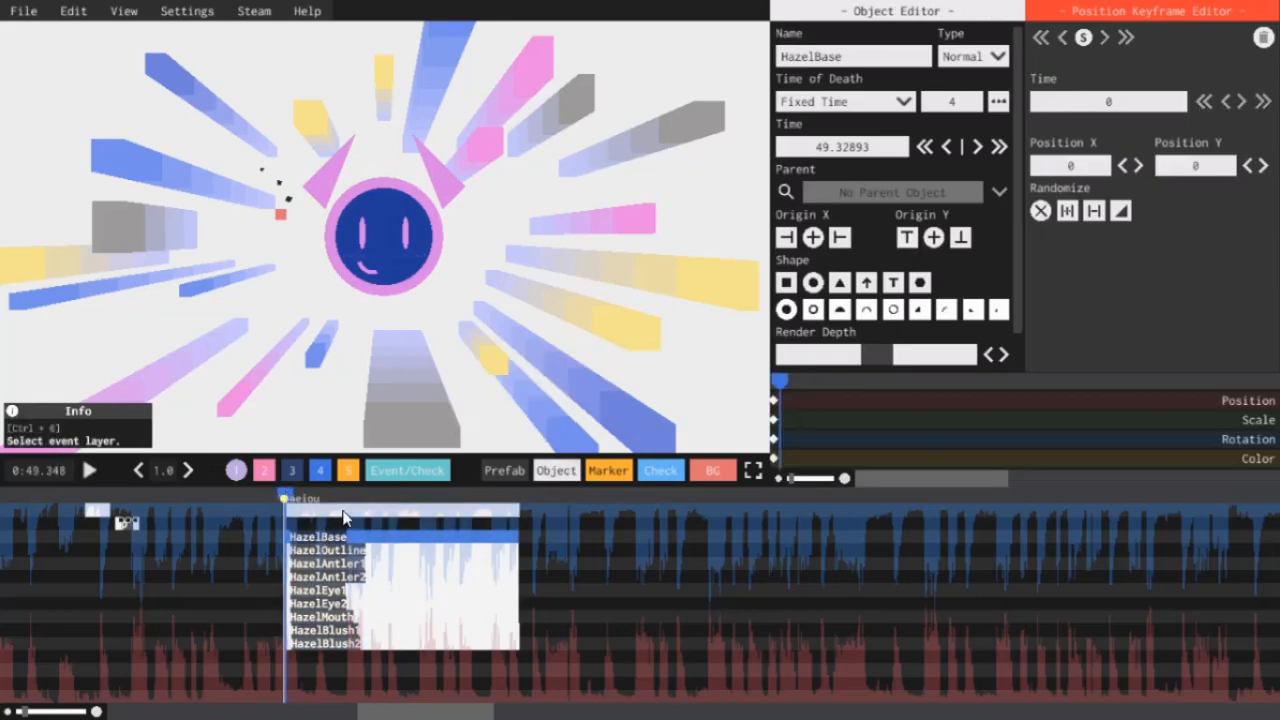
pyautogui.click(870, 58)
pyautogui.write('H')
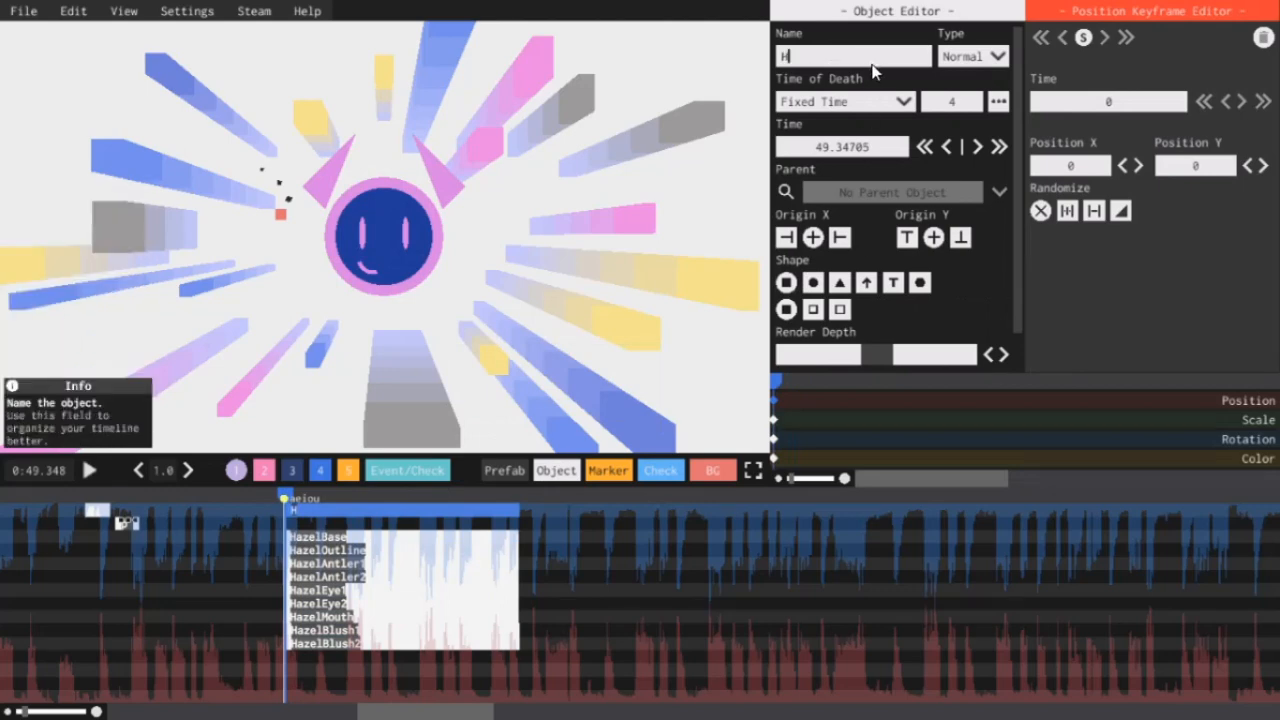
pyautogui.write('azelScal')
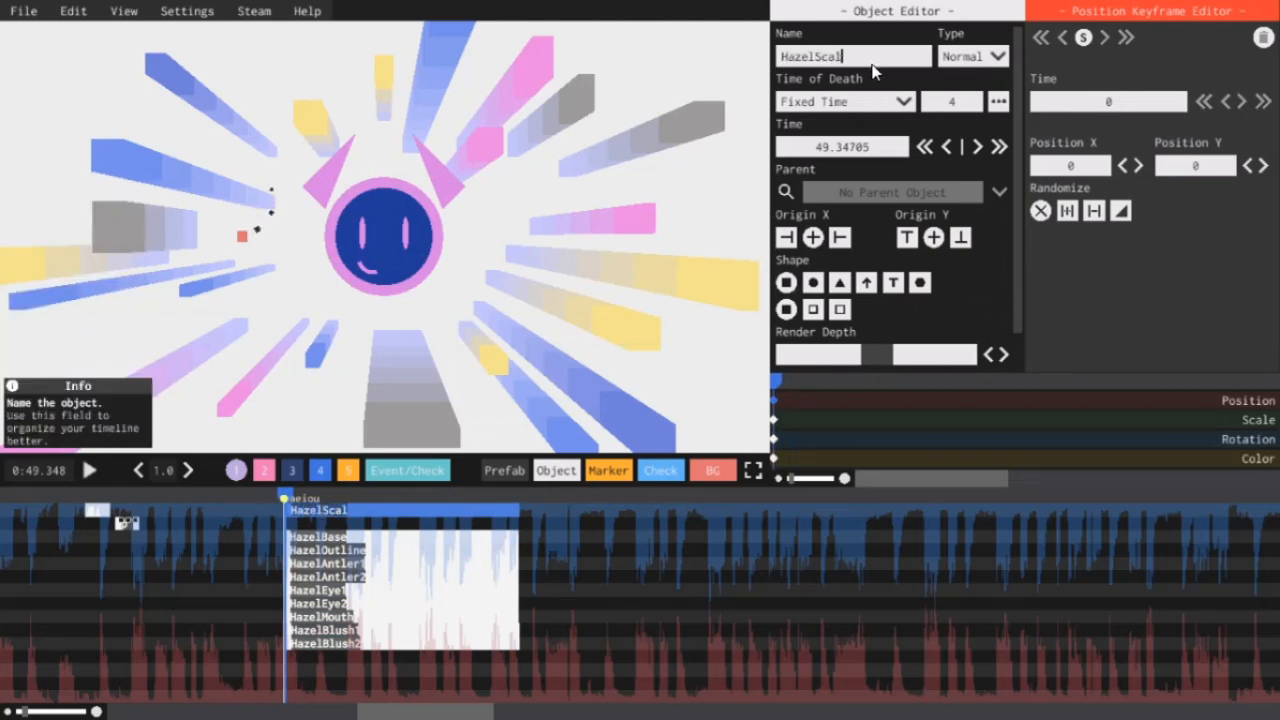
pyautogui.write('e')
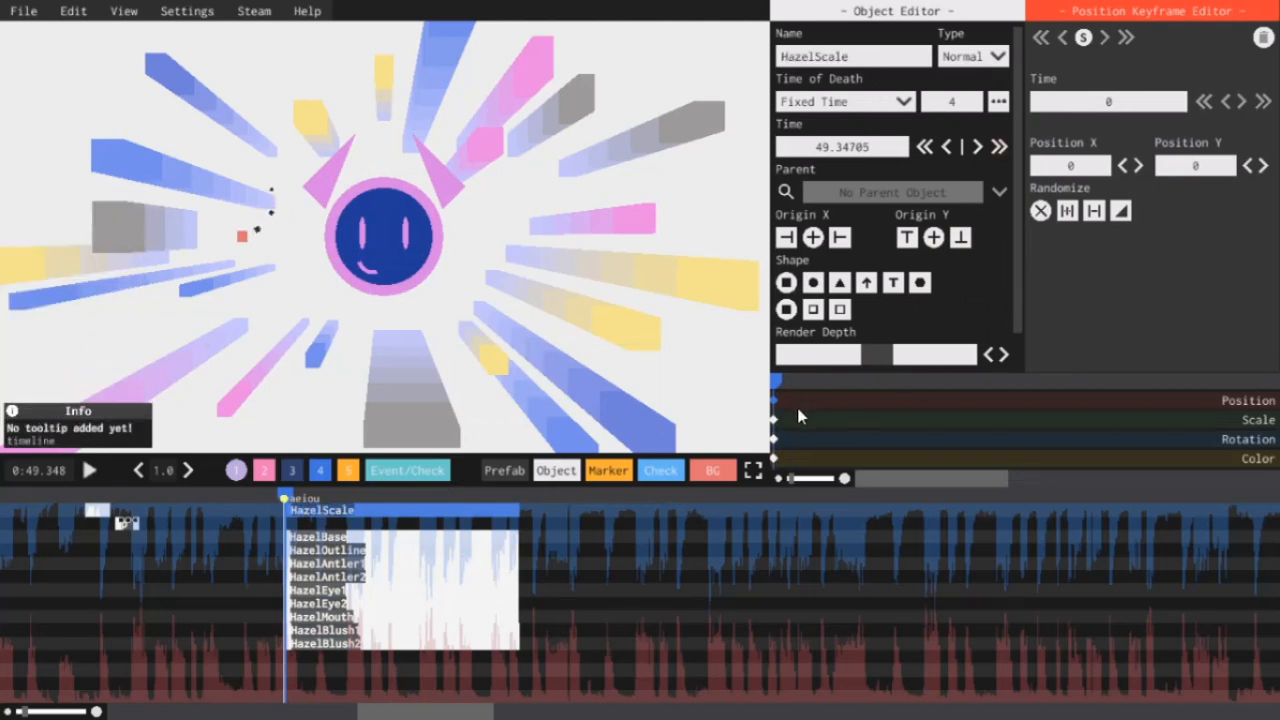
pyautogui.click(773, 420)
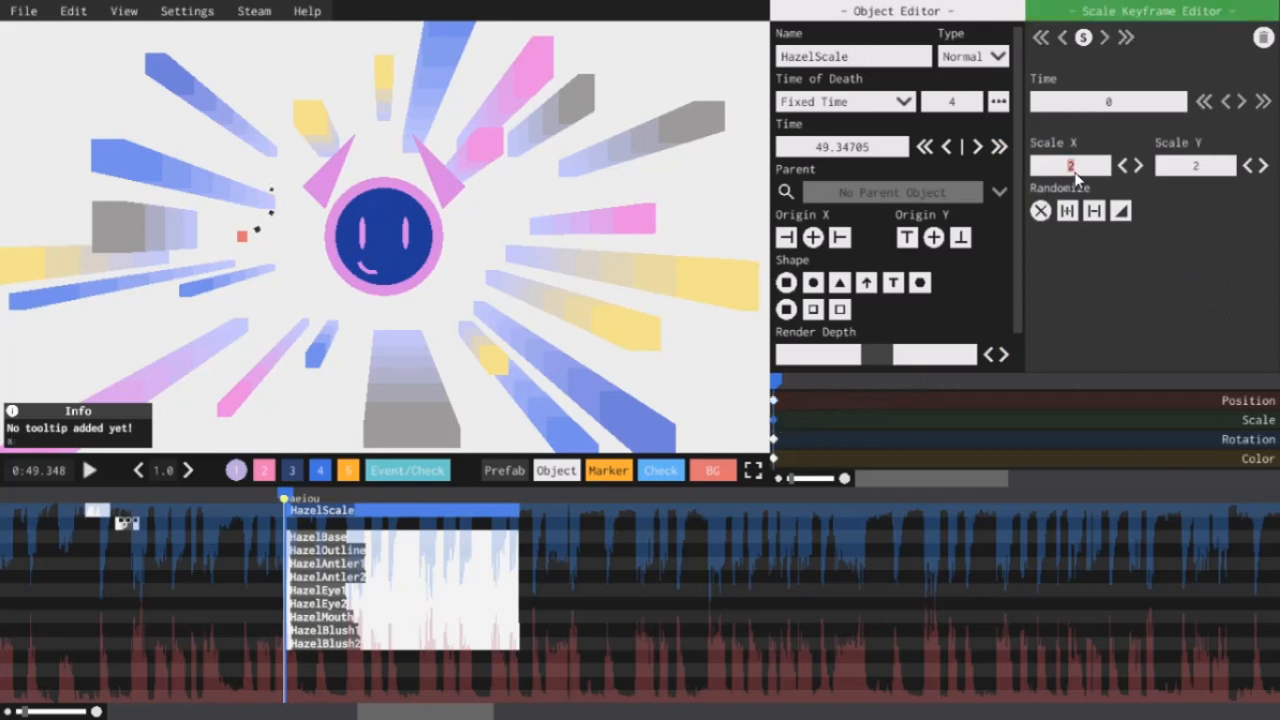
pyautogui.write('1')
pyautogui.press('Tab')
pyautogui.write('1')
pyautogui.click(385, 538)
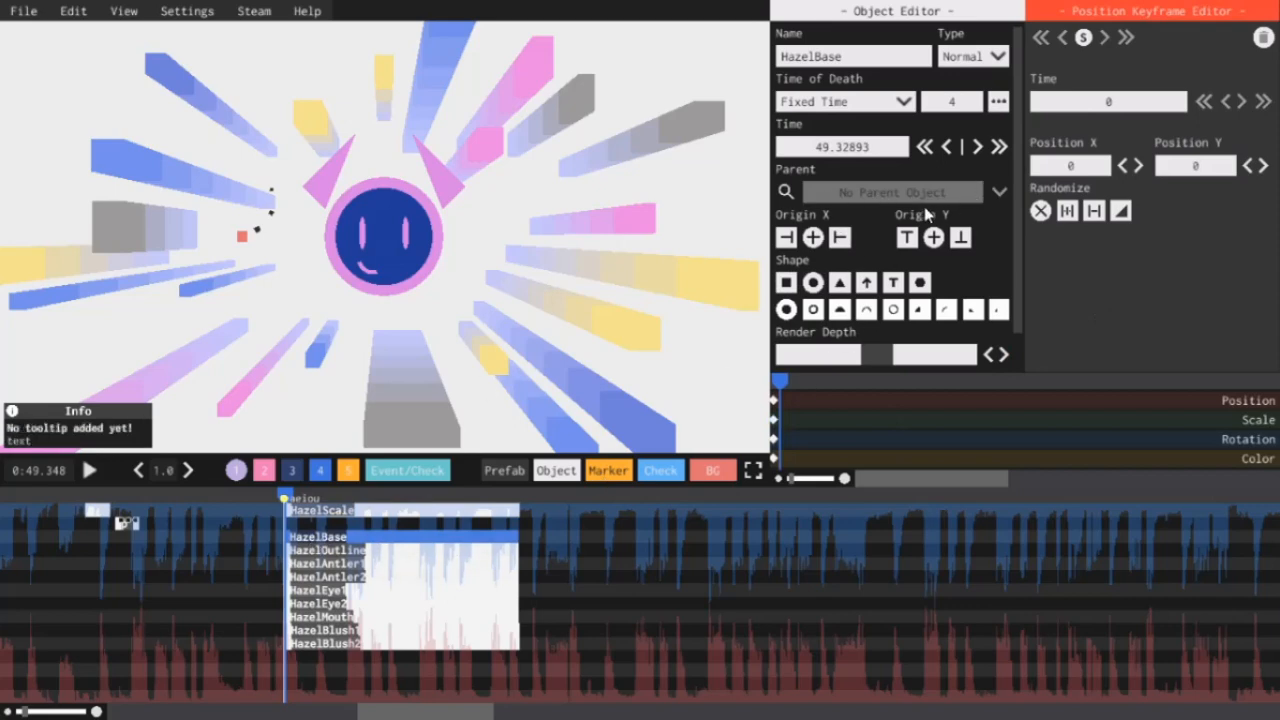
# Step: Set HazelScale as HazelBase's parent with scale inheritance enabled
pyautogui.click(786, 192)
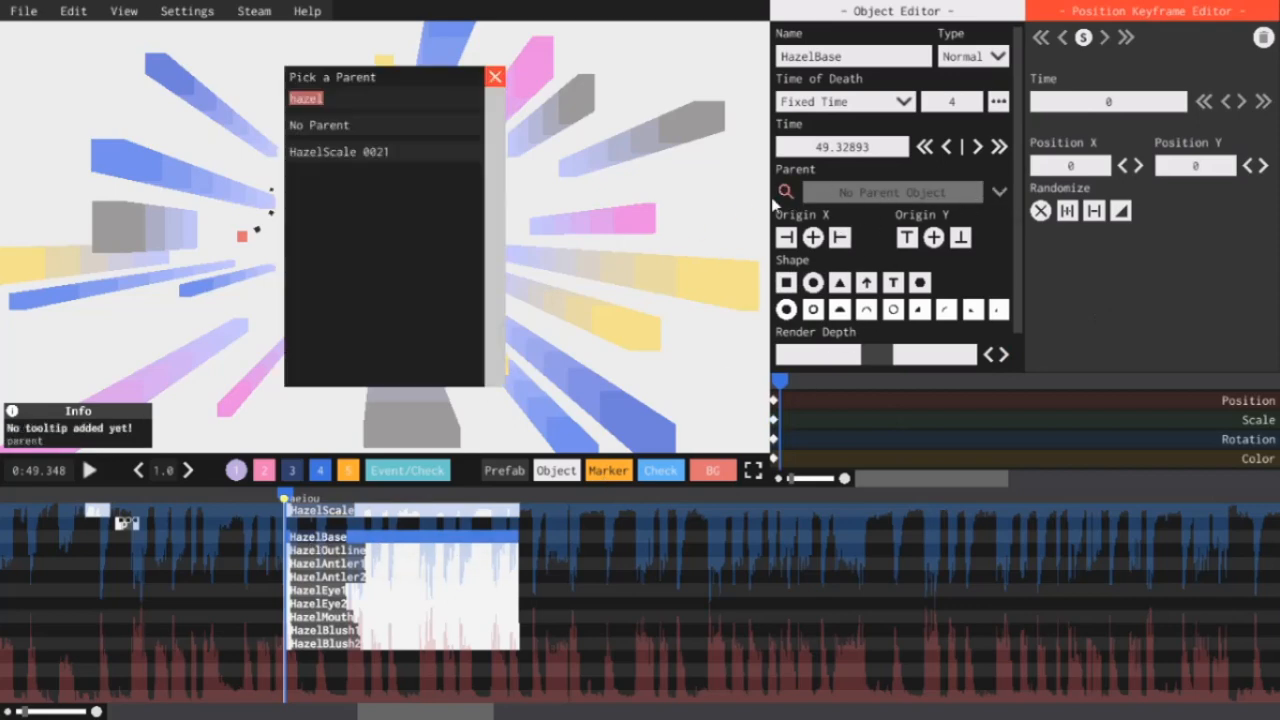
pyautogui.click(330, 156)
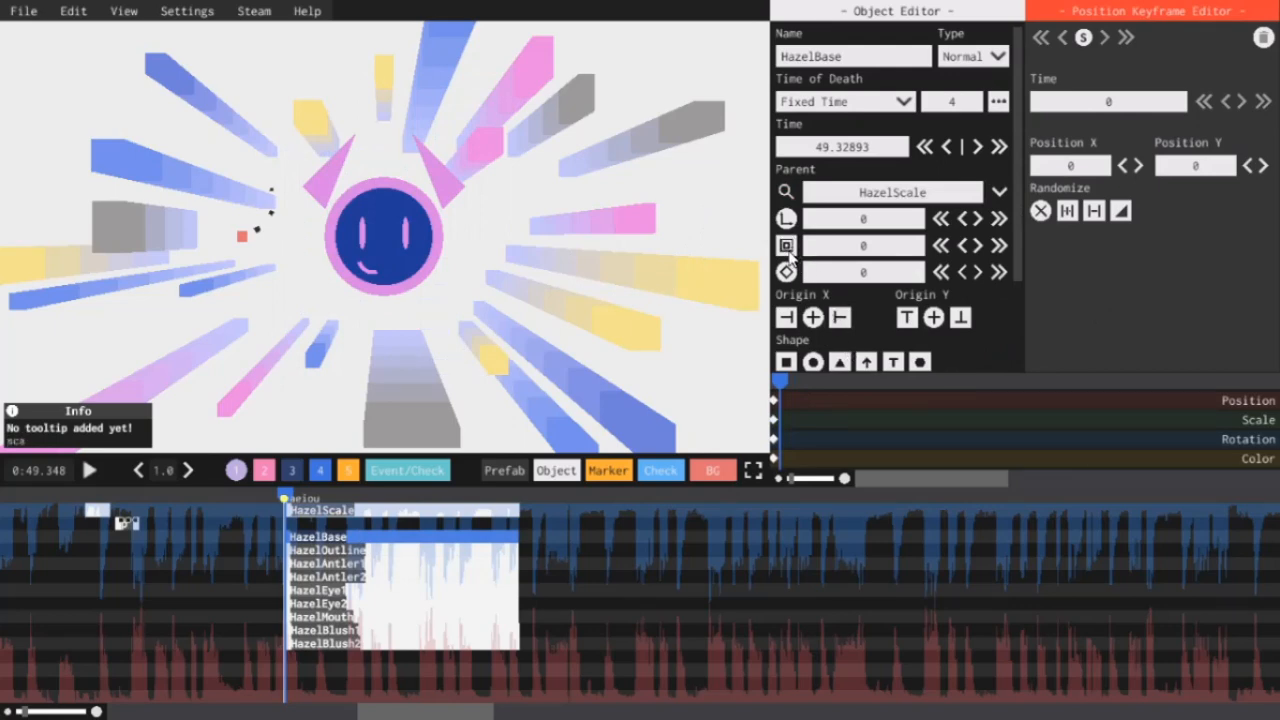
pyautogui.click(788, 250)
pyautogui.click(399, 515)
# Step: Raise HazelScale's Scale X and Y to 3 so the whole Hazel character grows
pyautogui.click(369, 500)
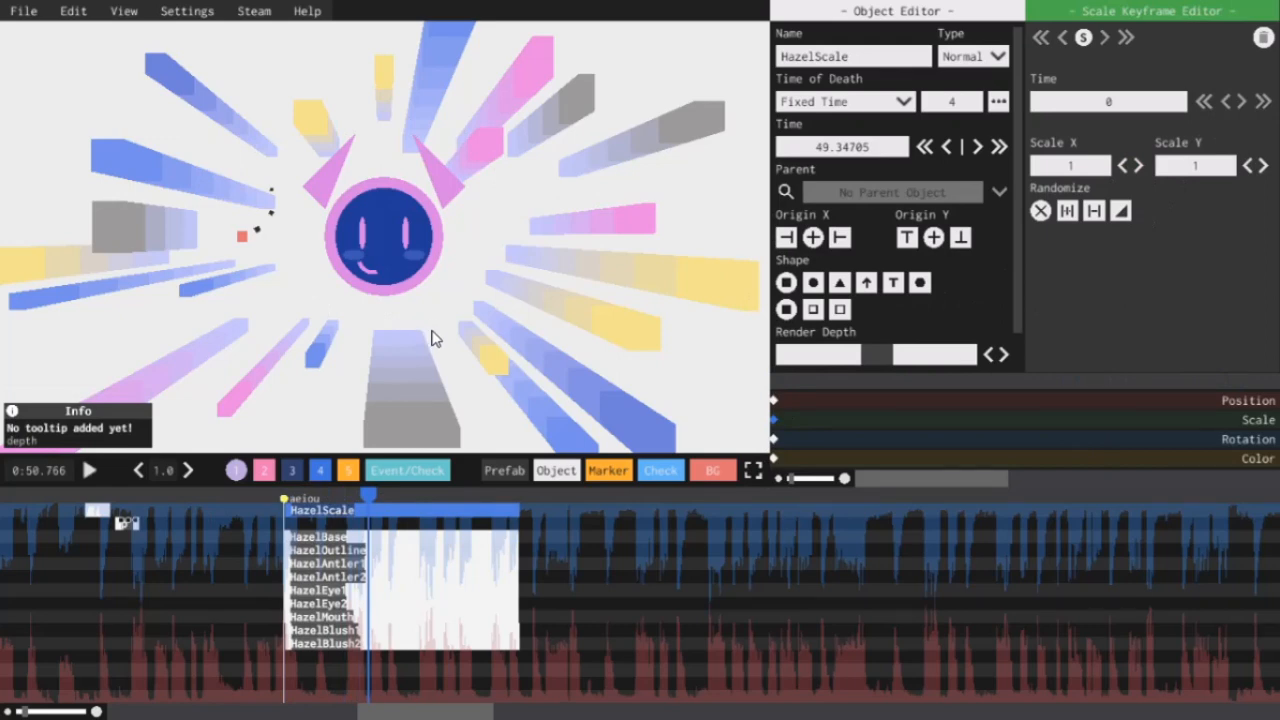
pyautogui.click(1137, 166)
pyautogui.click(1263, 166)
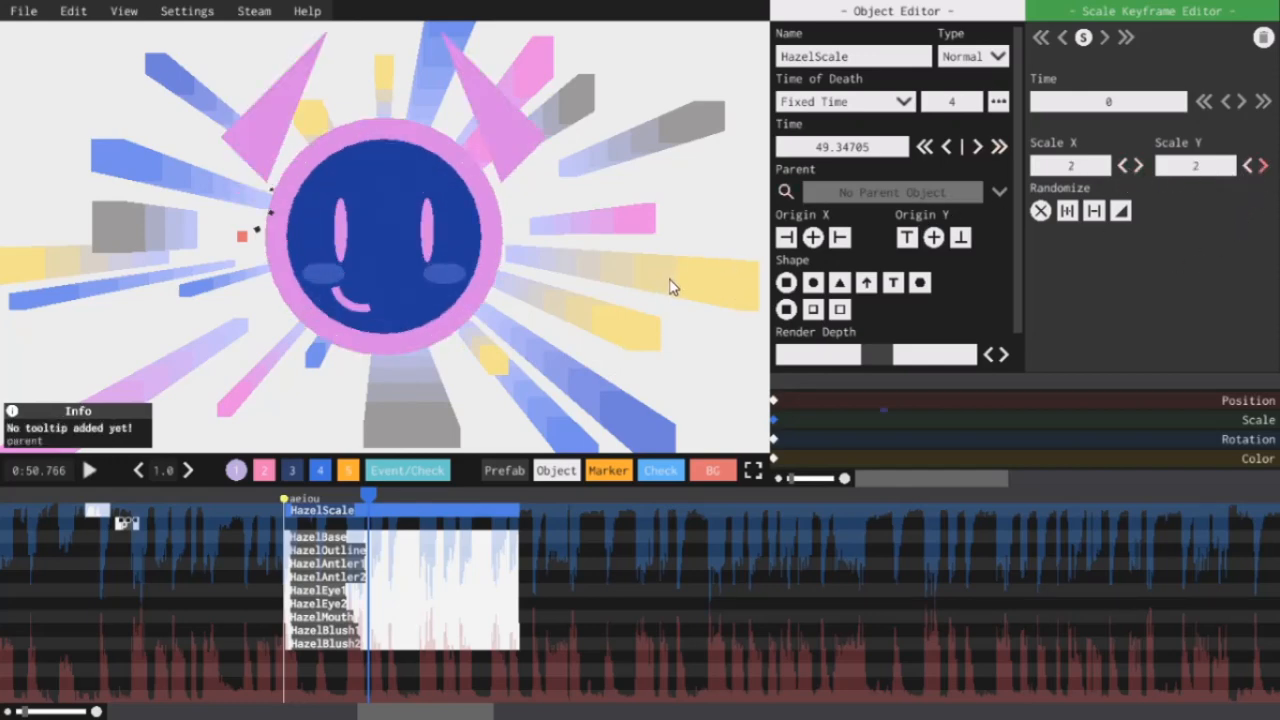
pyautogui.click(1138, 166)
pyautogui.click(1263, 166)
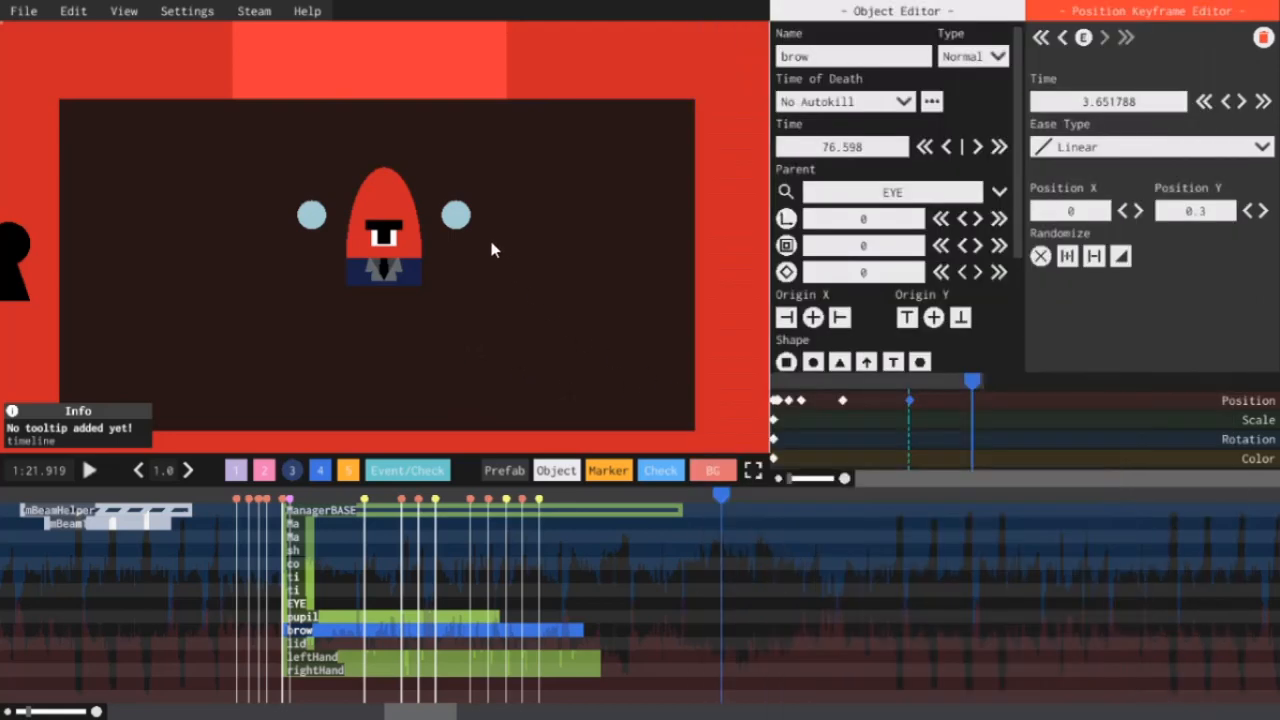
# Step: Recolour the lid's colour keyframe to a brighter red swatch
pyautogui.click(1200, 211)
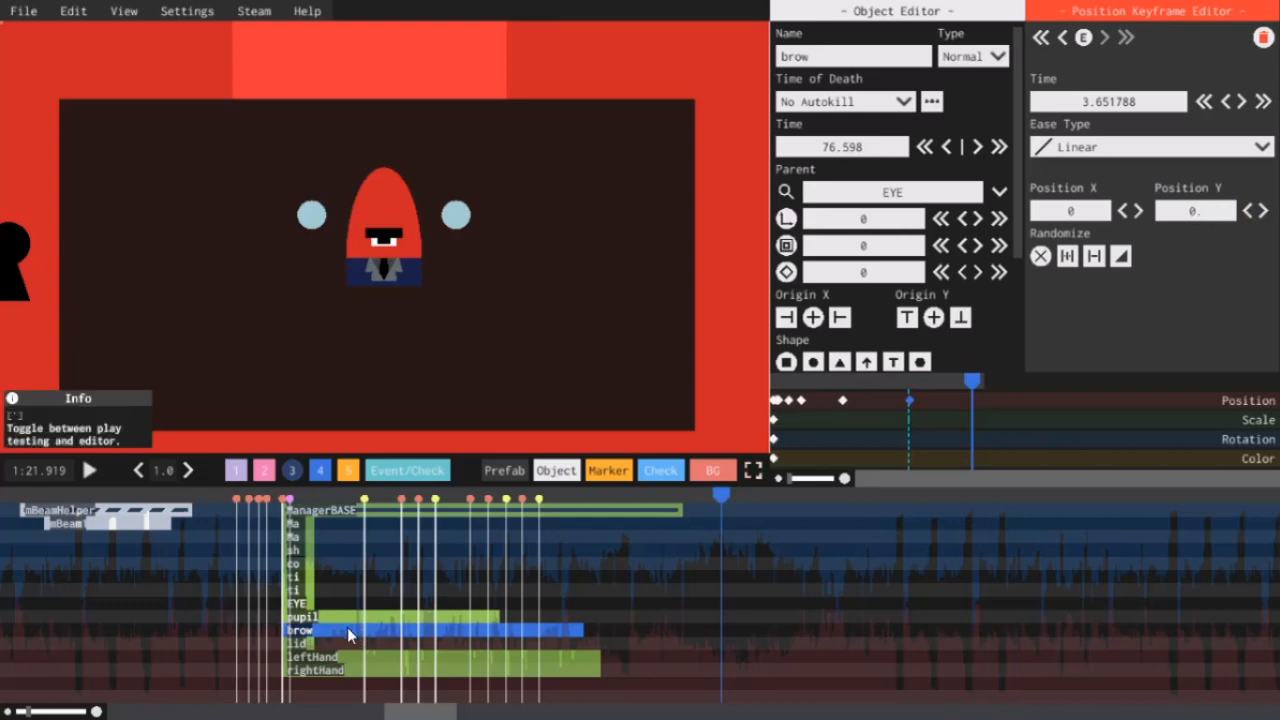
pyautogui.click(302, 642)
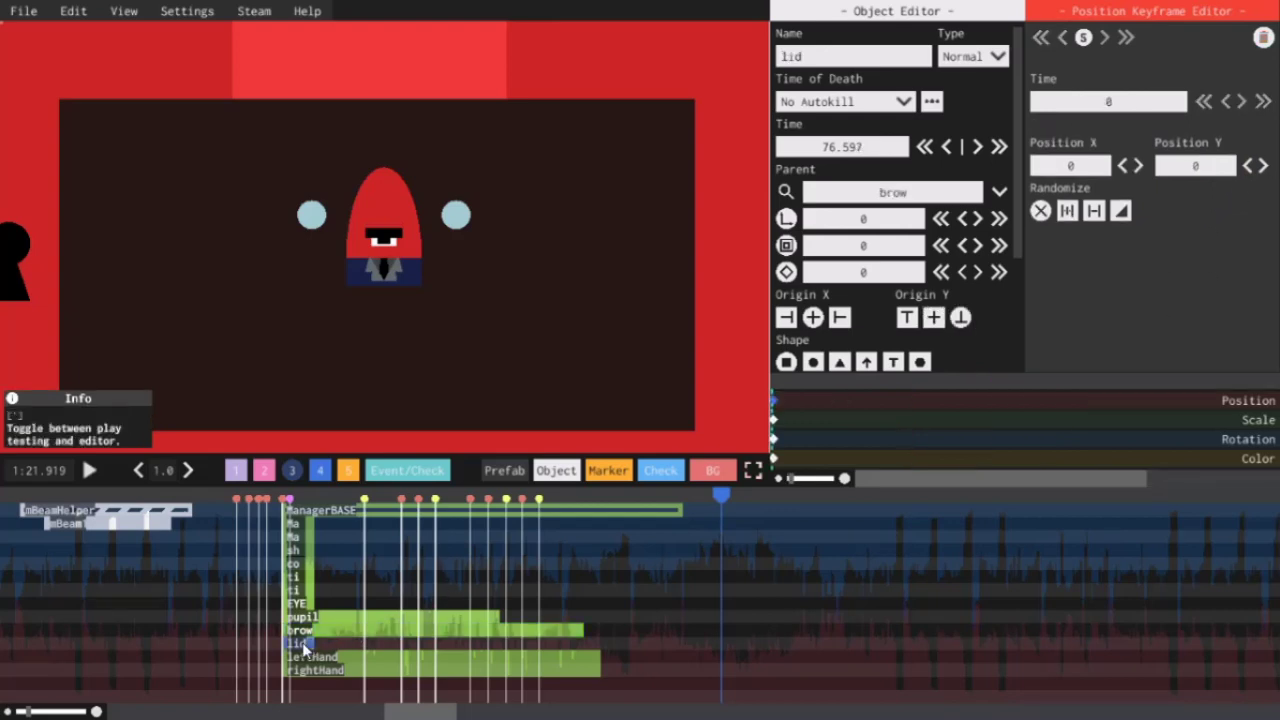
pyautogui.click(775, 459)
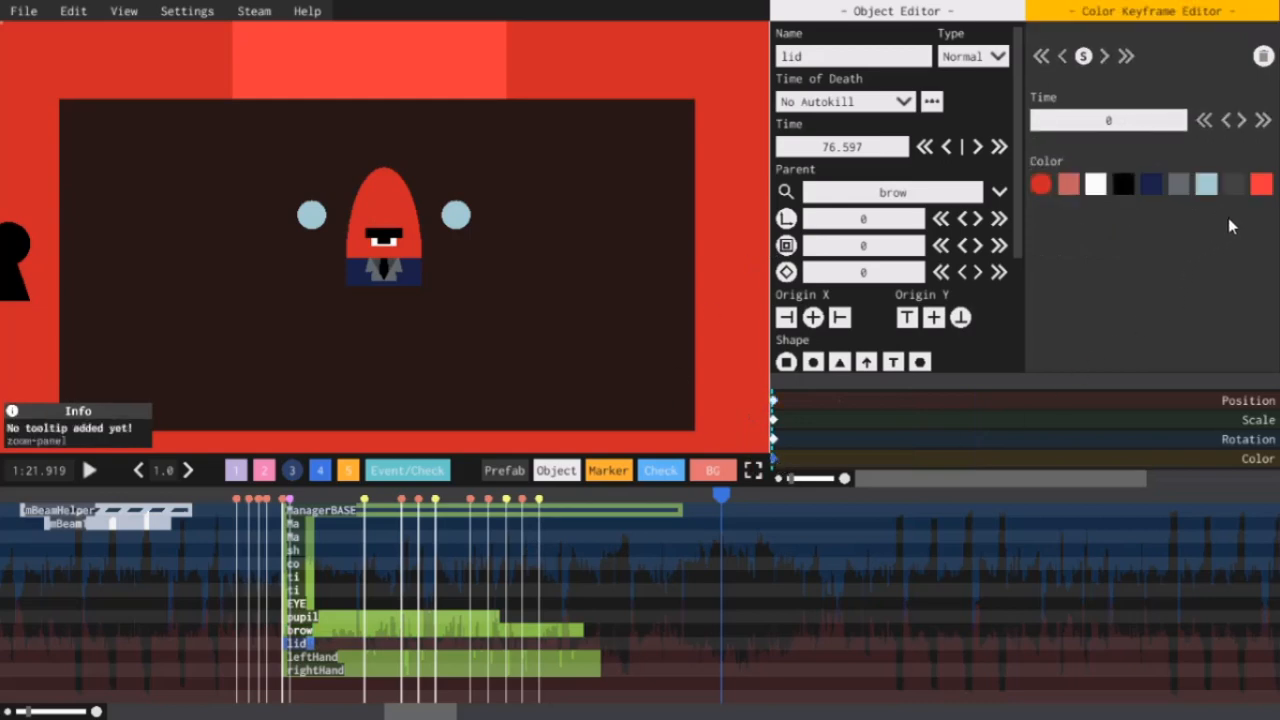
pyautogui.click(1261, 184)
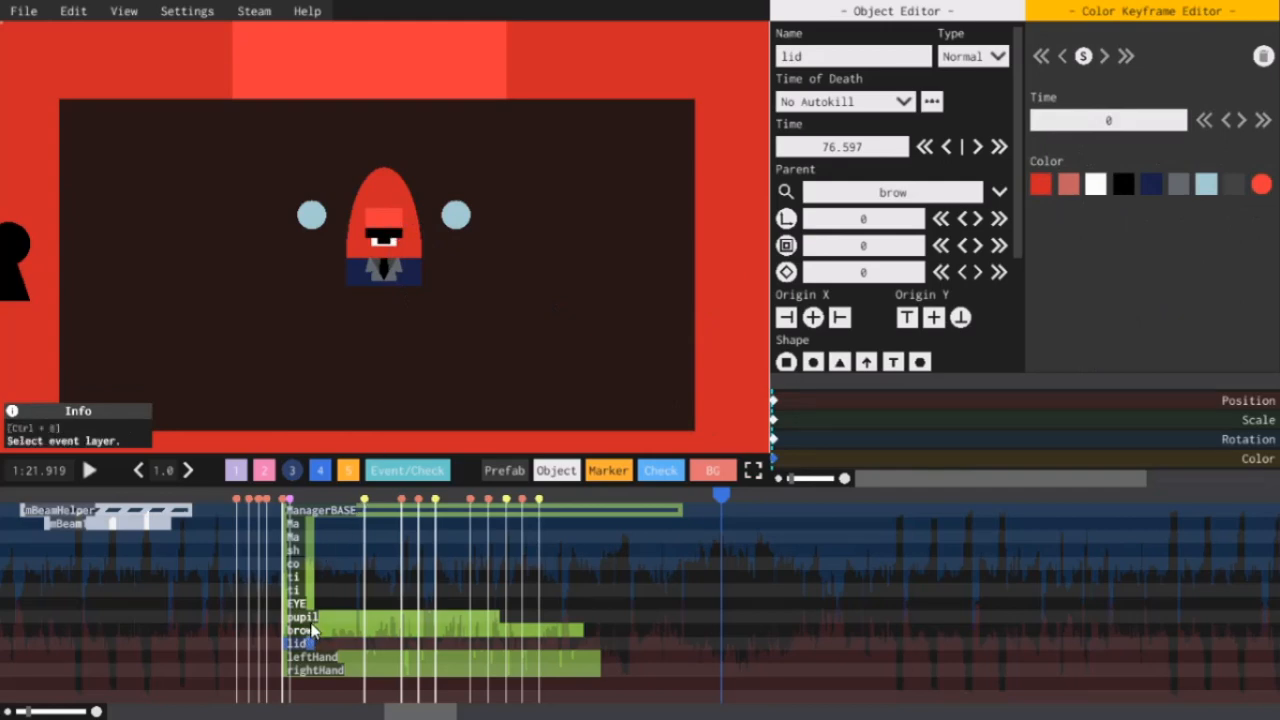
# Step: Adjust the brow's Position keyframe height so it sits higher
pyautogui.click(314, 630)
pyautogui.click(909, 400)
pyautogui.click(1212, 214)
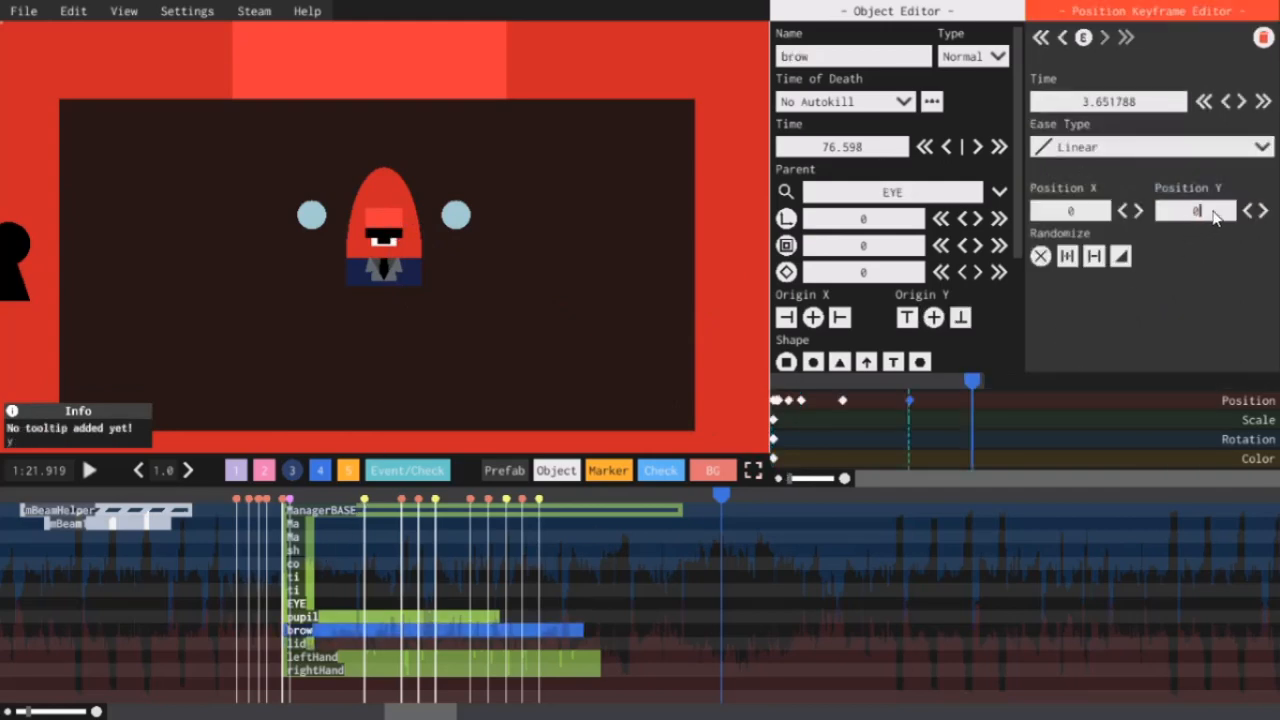
pyautogui.write('.1')
pyautogui.press('BackSpace')
pyautogui.write('6')
pyautogui.press('BackSpace')
pyautogui.write('3')
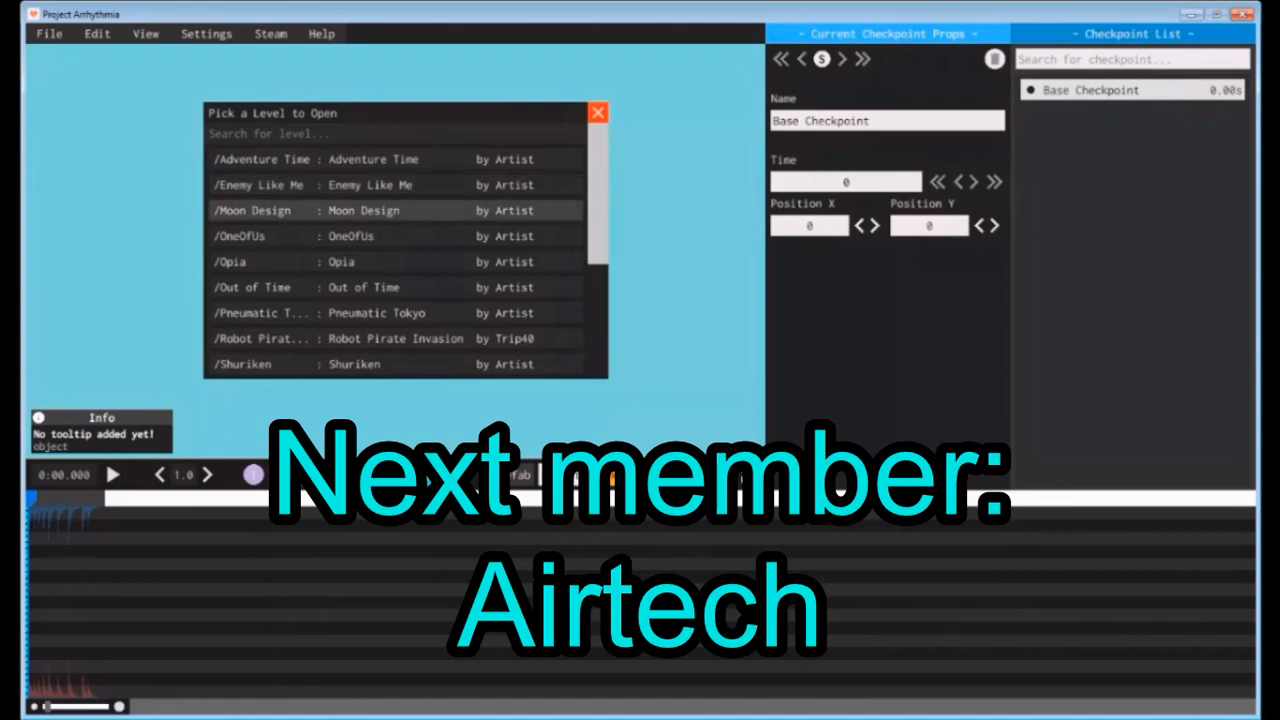
pyautogui.scroll(-5, 400, 211)
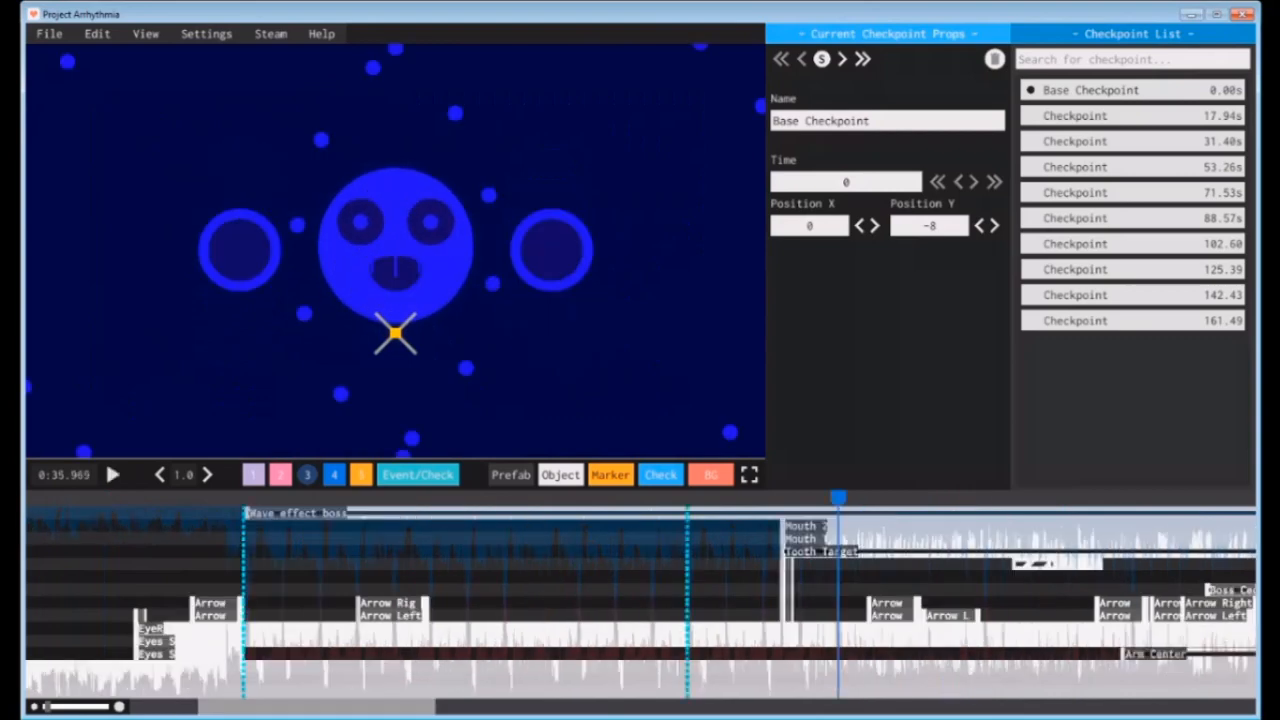
pyautogui.scroll(3, 640, 600)
# Step: Inspect the Mouth 2, Teeth, Tooth Target and Mouth 1 objects and their parents one by one
pyautogui.click(340, 526)
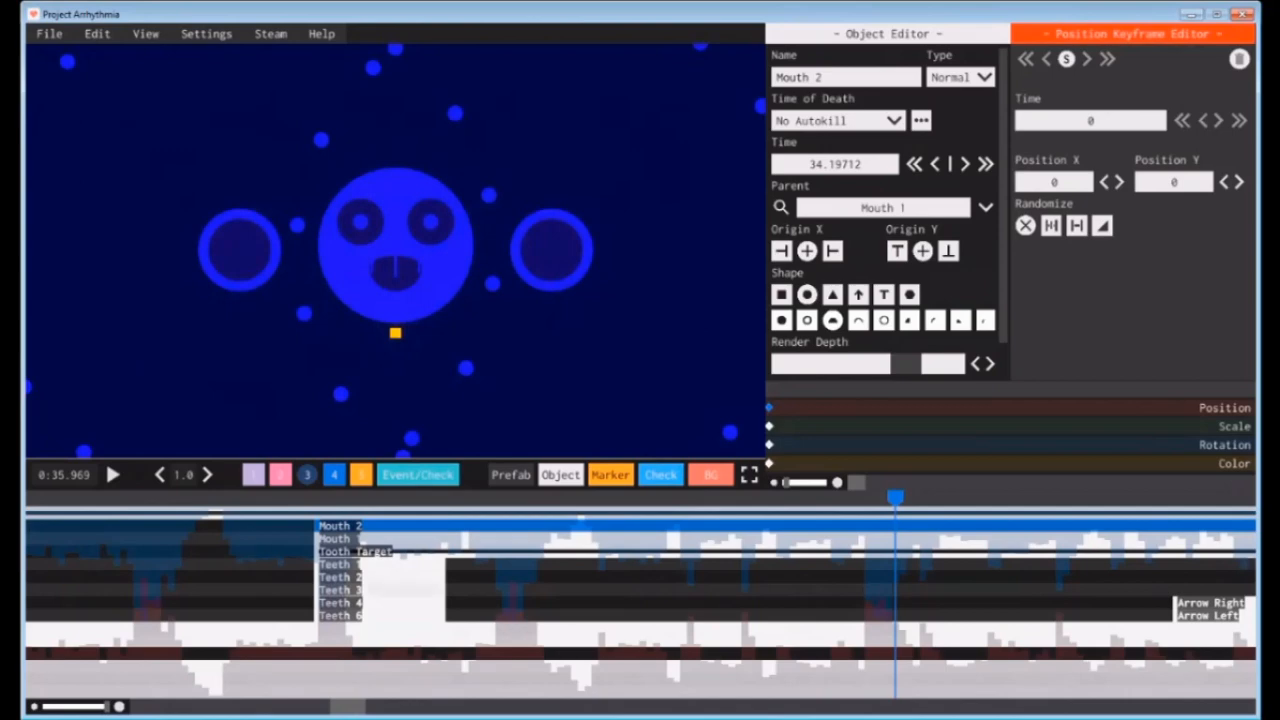
pyautogui.click(380, 564)
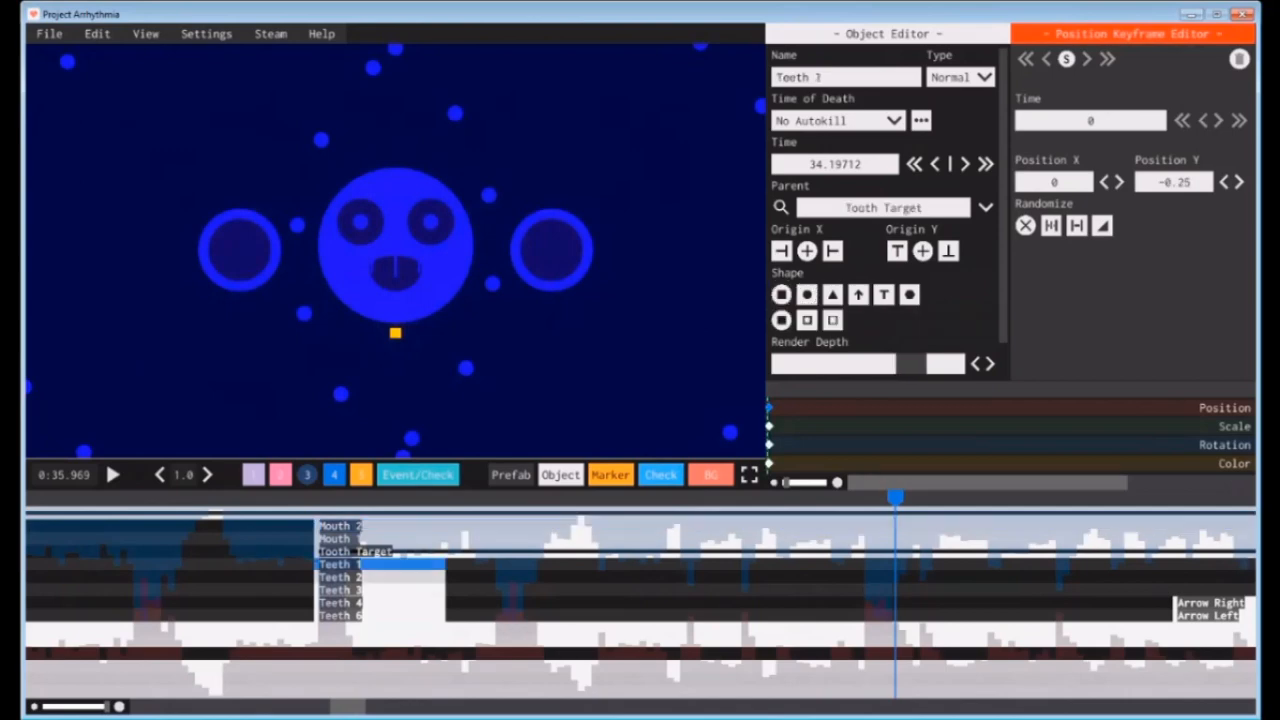
pyautogui.click(355, 551)
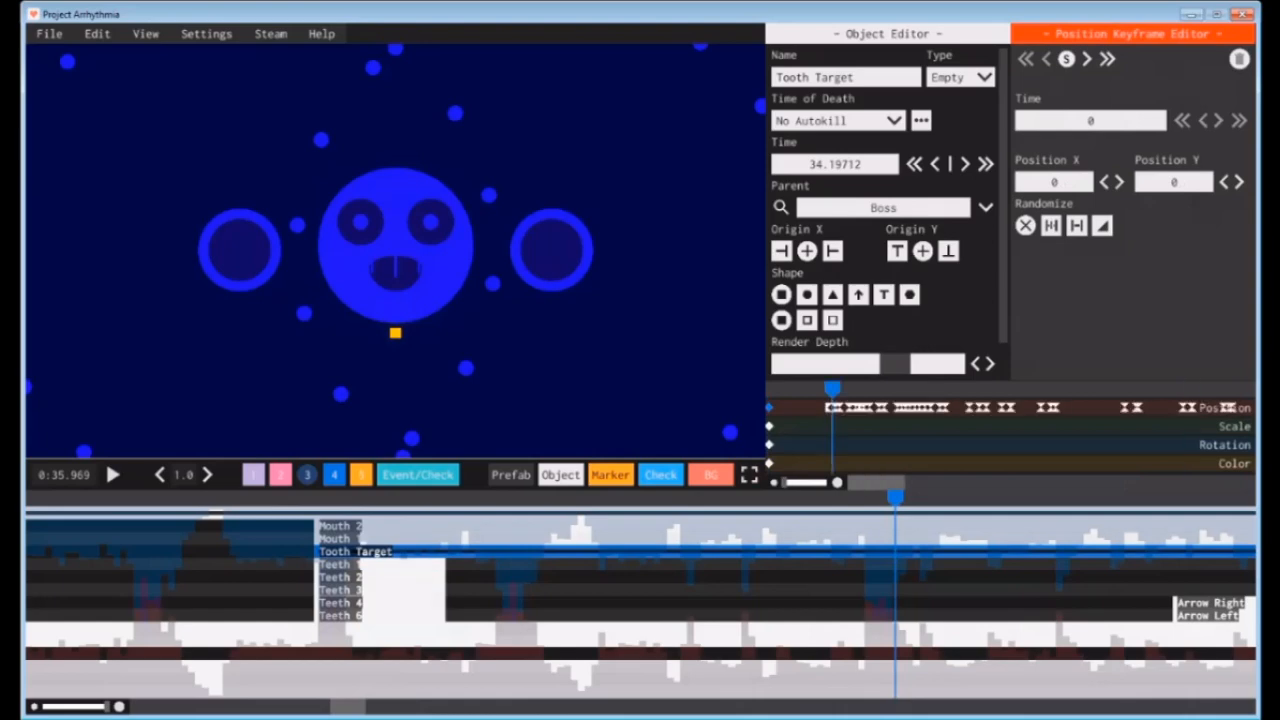
pyautogui.click(340, 538)
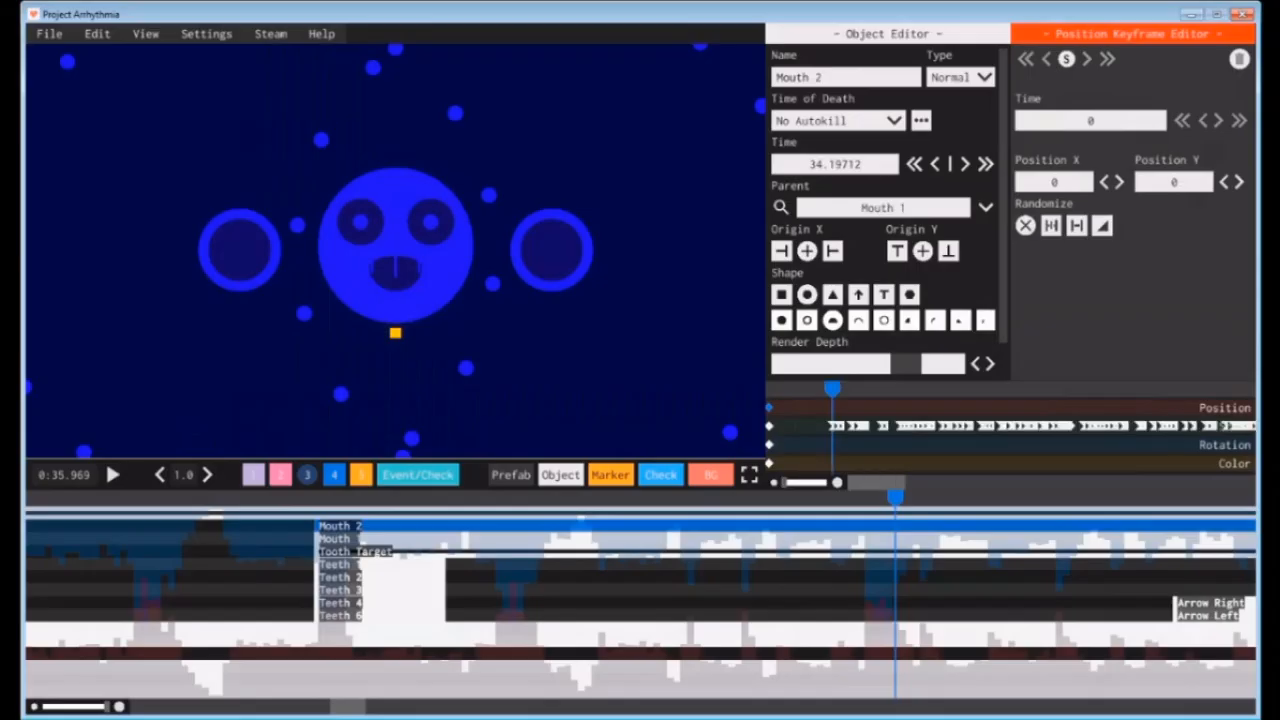
pyautogui.scroll(-5, 1010, 426)
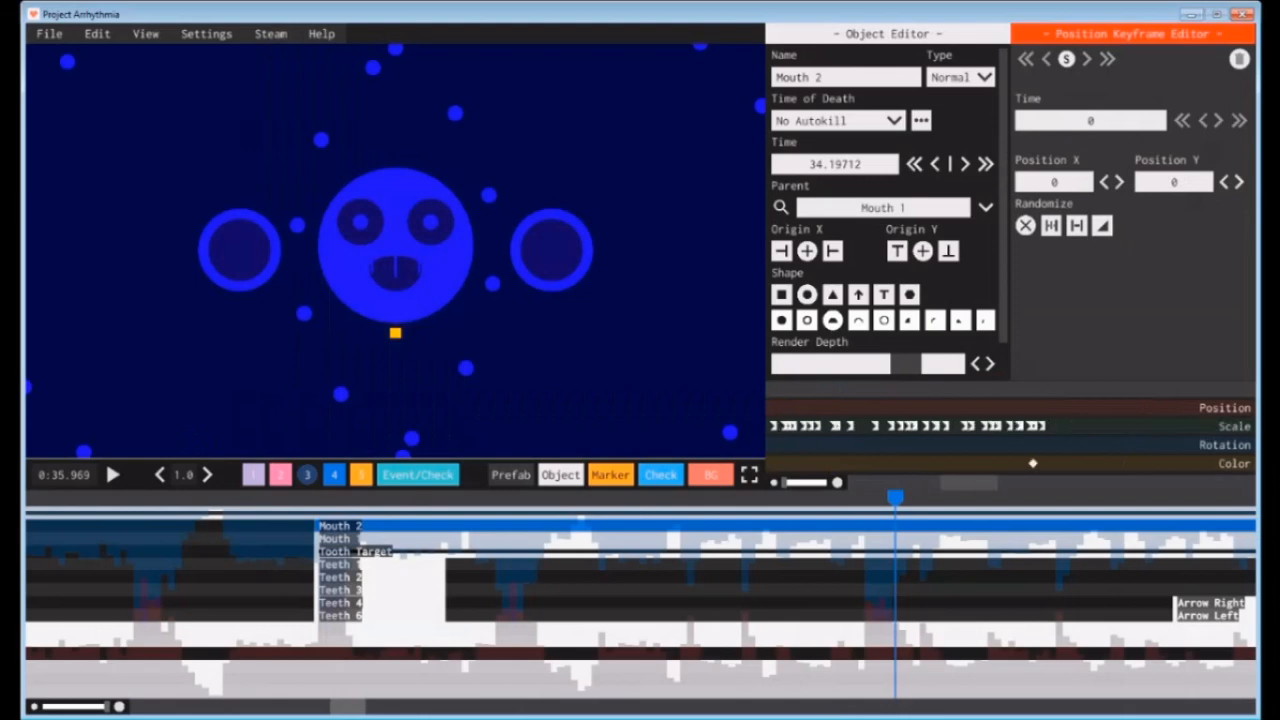
pyautogui.scroll(-3, 1010, 430)
pyautogui.scroll(-3, 1010, 430)
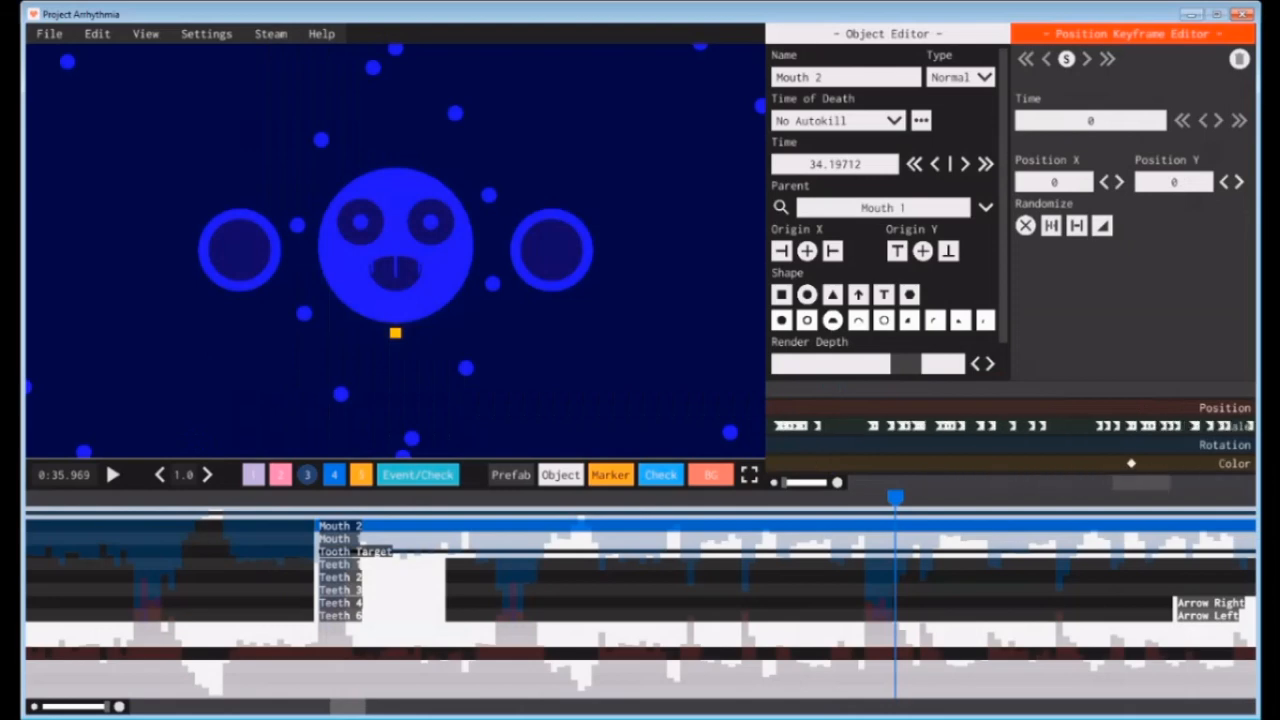
pyautogui.scroll(-3, 1010, 430)
pyautogui.scroll(-2, 1010, 430)
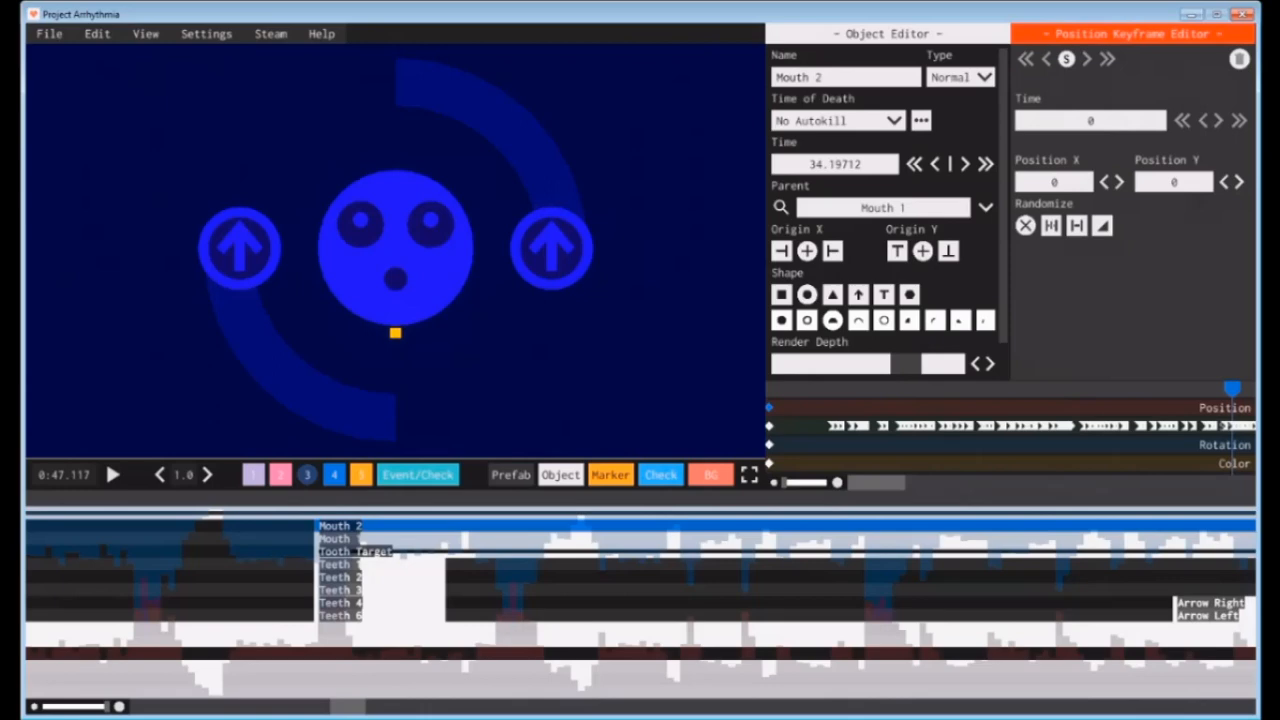
pyautogui.click(840, 426)
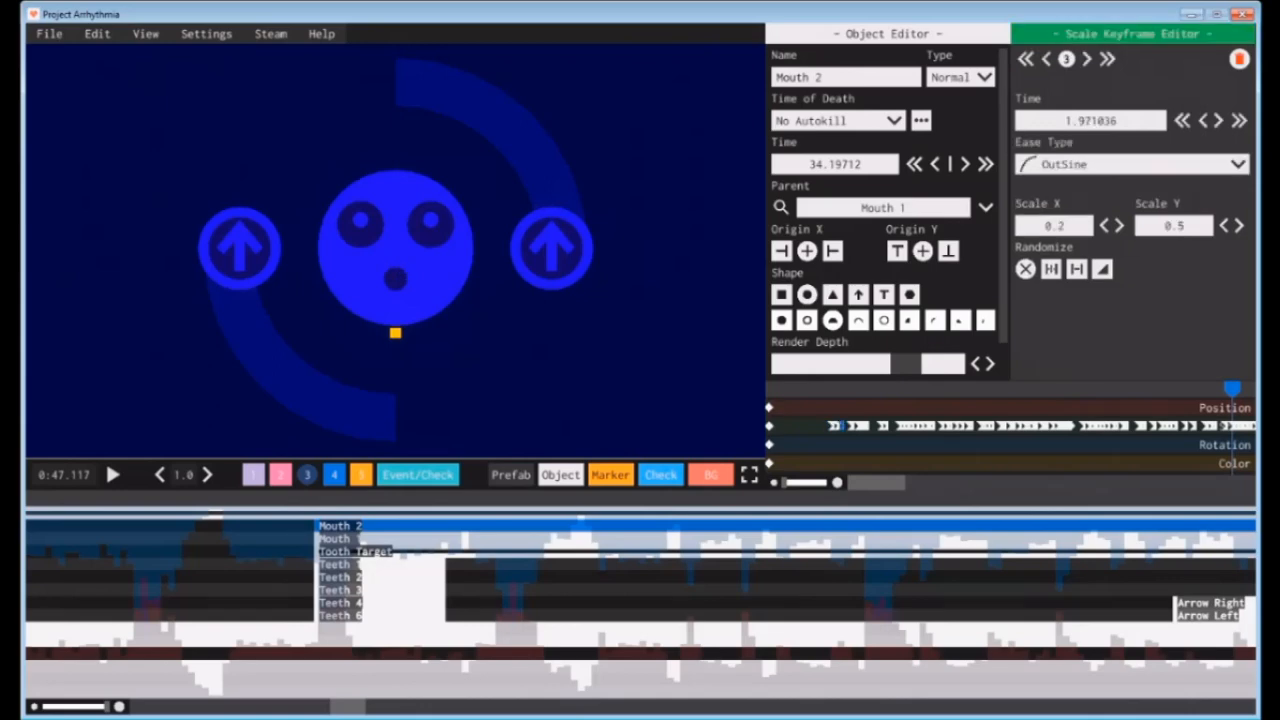
# Step: Step through the Scale keyframes (3.207, 4.2, 6.165, 7.378 s and beyond) reading each one's values
pyautogui.click(852, 426)
pyautogui.click(855, 426)
pyautogui.click(866, 426)
pyautogui.click(882, 426)
pyautogui.click(885, 426)
pyautogui.click(923, 426)
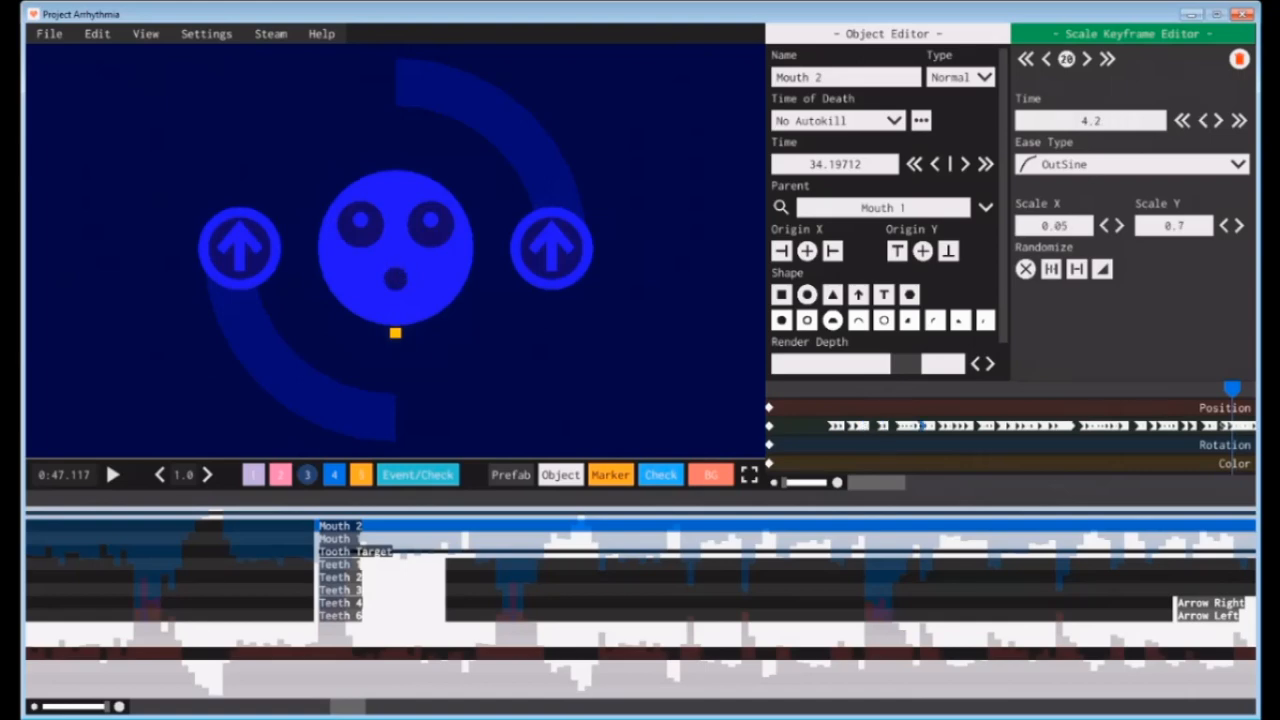
pyautogui.click(946, 426)
pyautogui.click(988, 426)
pyautogui.click(997, 426)
pyautogui.click(1017, 426)
pyautogui.click(1040, 426)
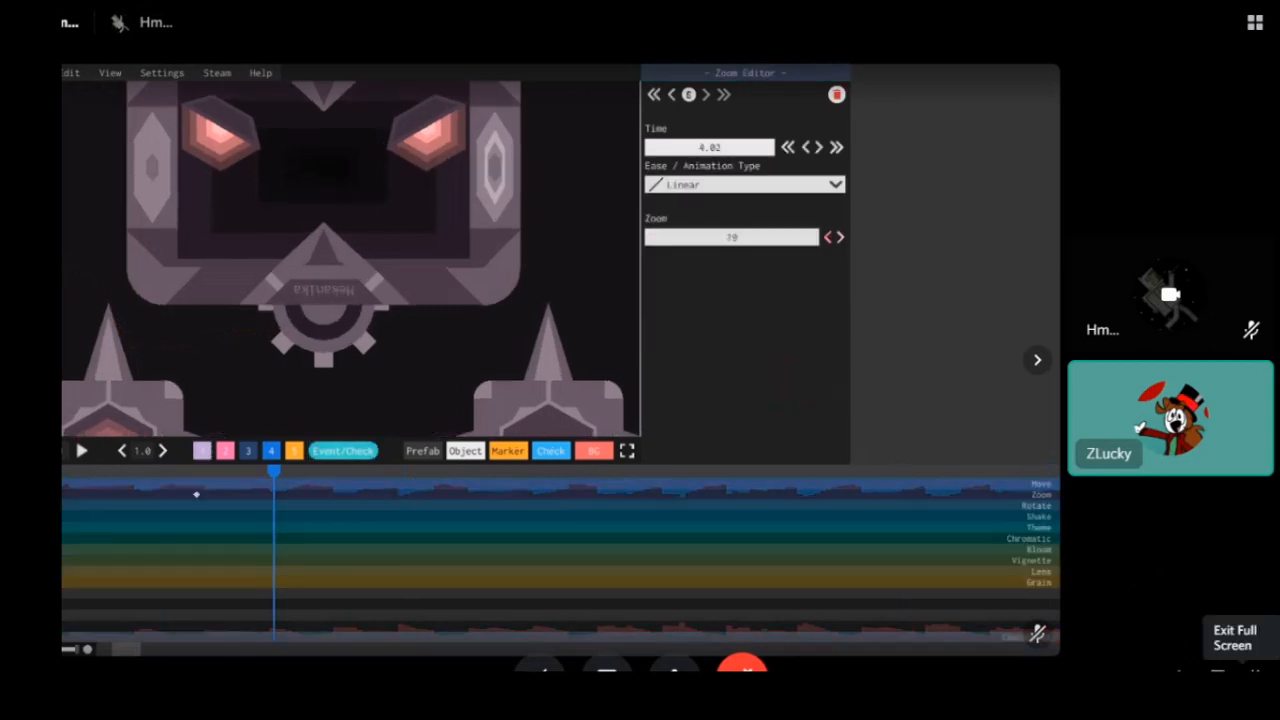
# Step: Exit the full-screen stream back to the windowed call view
pyautogui.click(1250, 670)
pyautogui.moveTo(808, 260)
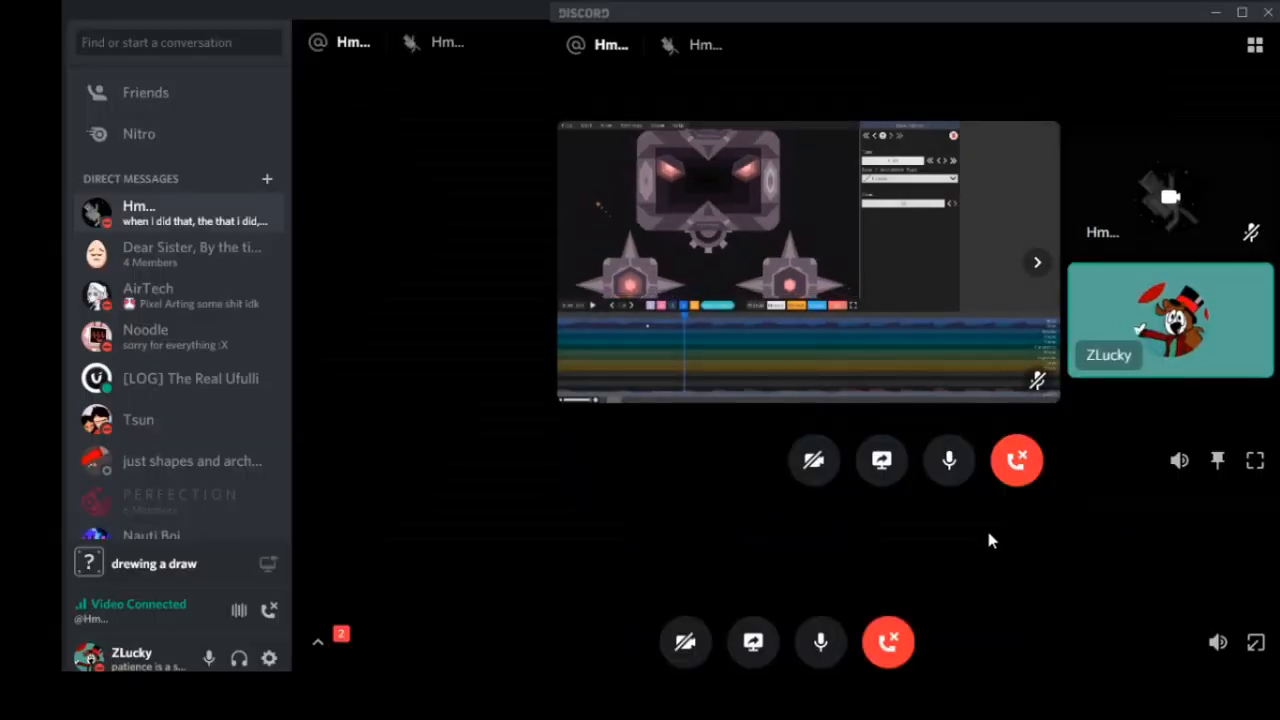
# Step: Show the DM chat under the call and enlarge the shared-screen panel
pyautogui.click(200, 215)
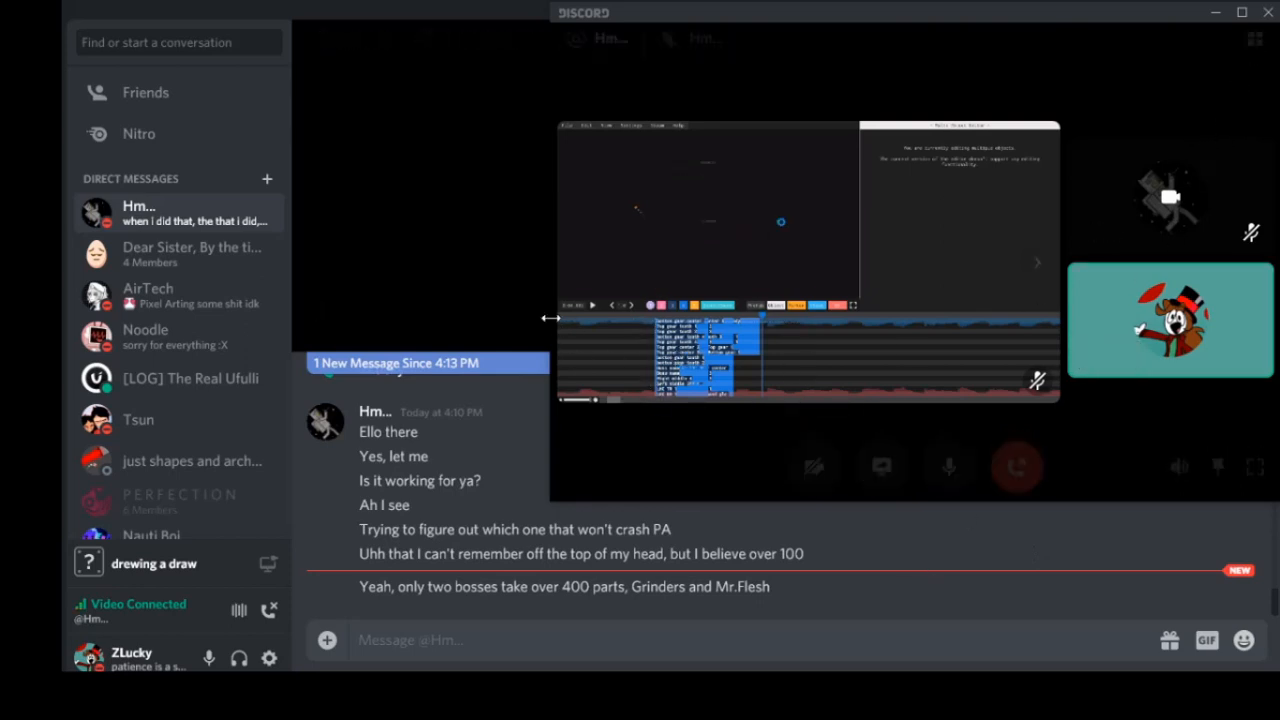
pyautogui.moveTo(550, 318); pyautogui.dragTo(273, 320)
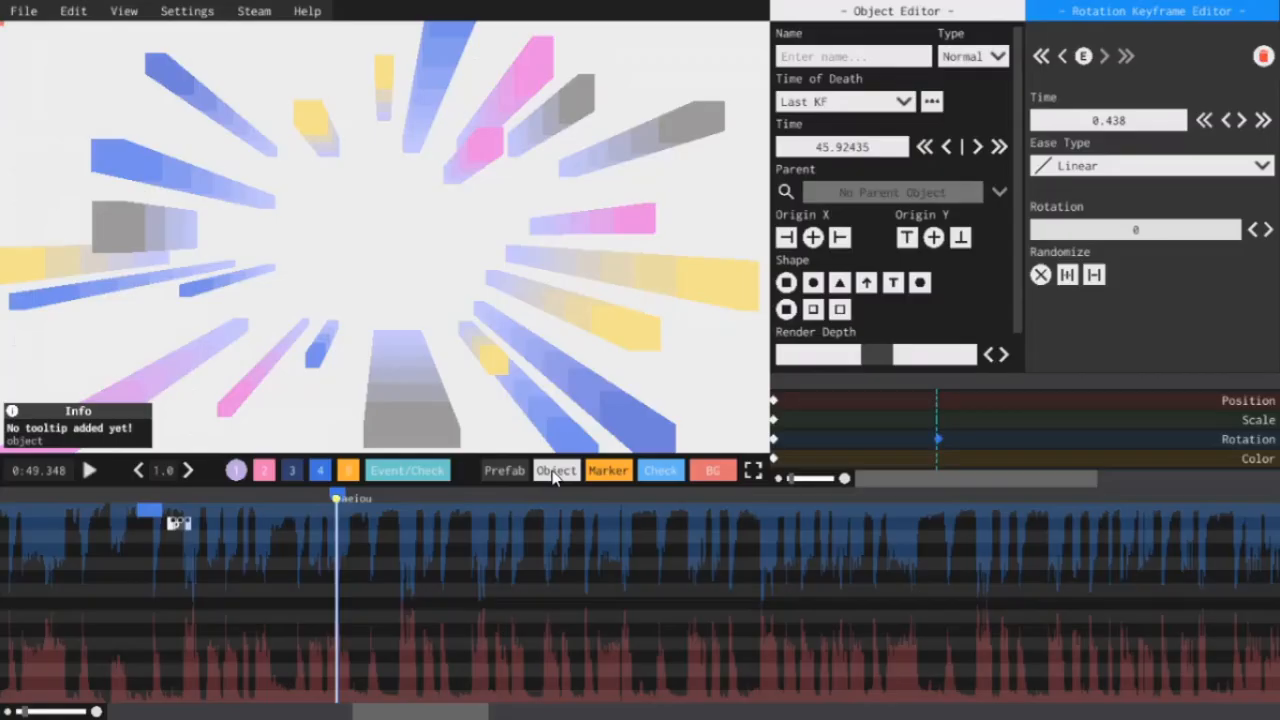
# Step: Create a new Normal object and show its circle shape variants
pyautogui.click(555, 471)
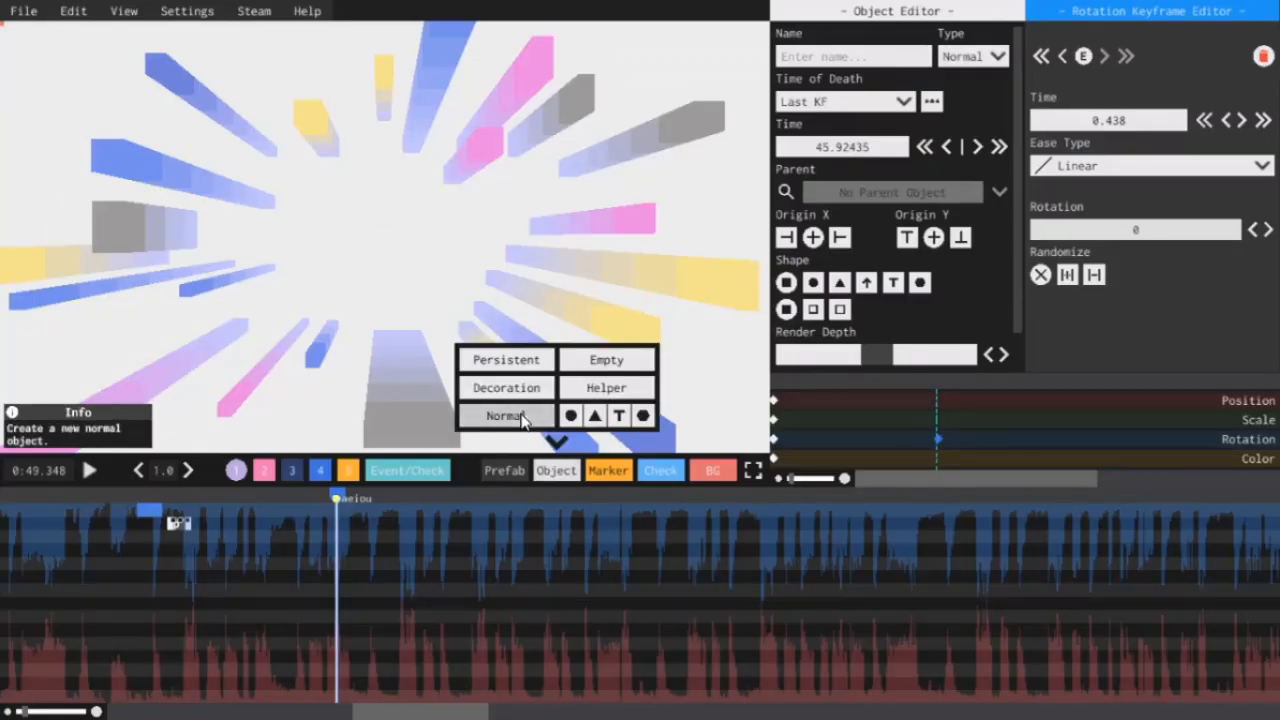
pyautogui.click(523, 415)
pyautogui.click(813, 283)
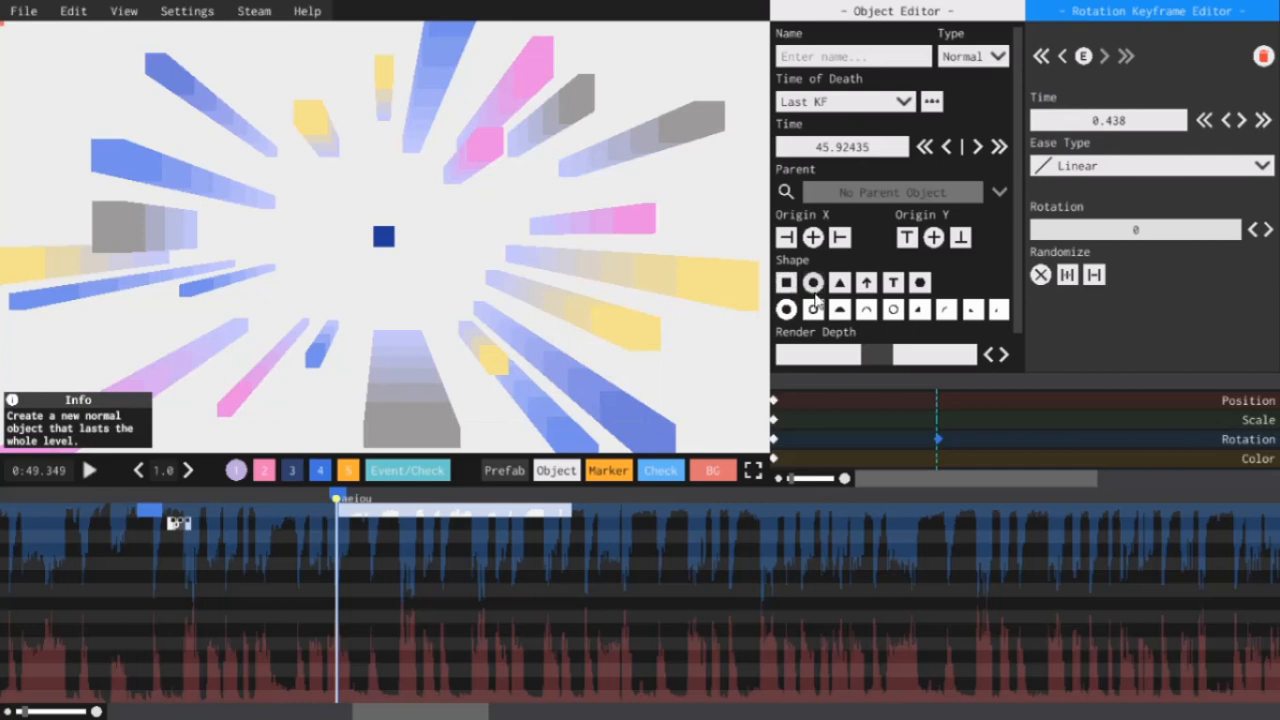
# Step: Move time to 0:51.243 and drag the new object's bar down one timeline row
pyautogui.click(408, 500)
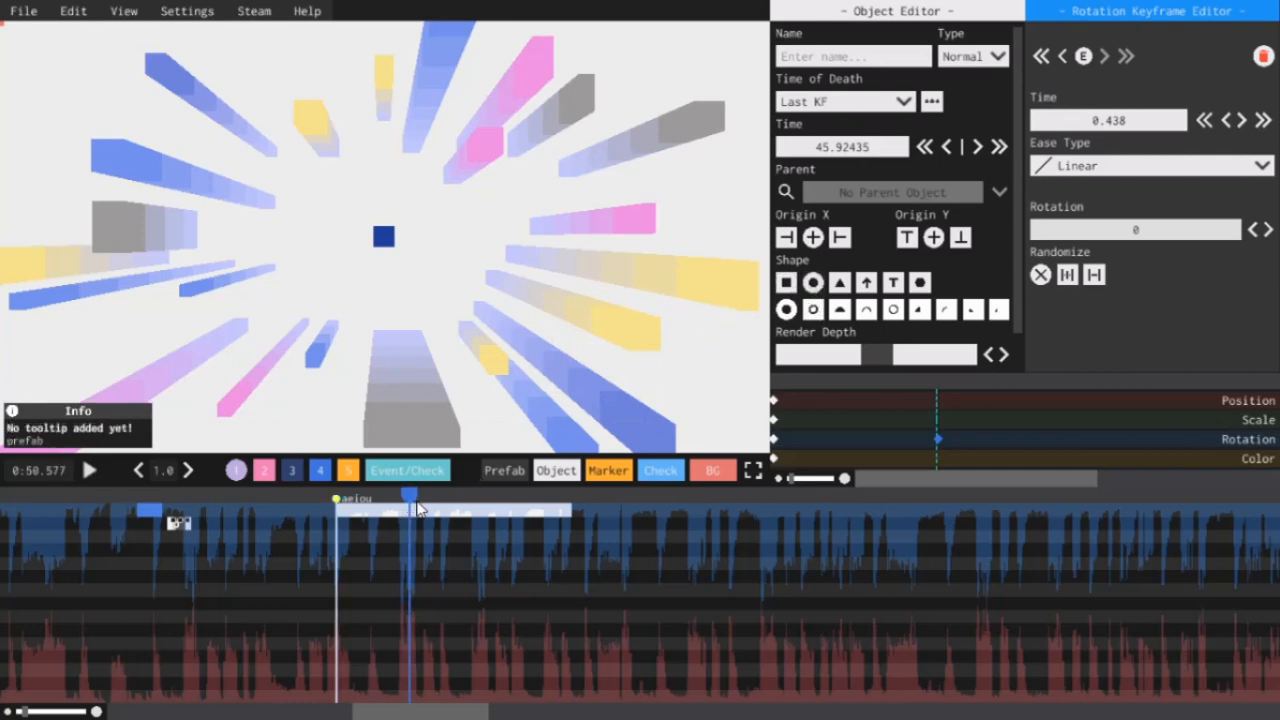
pyautogui.click(449, 500)
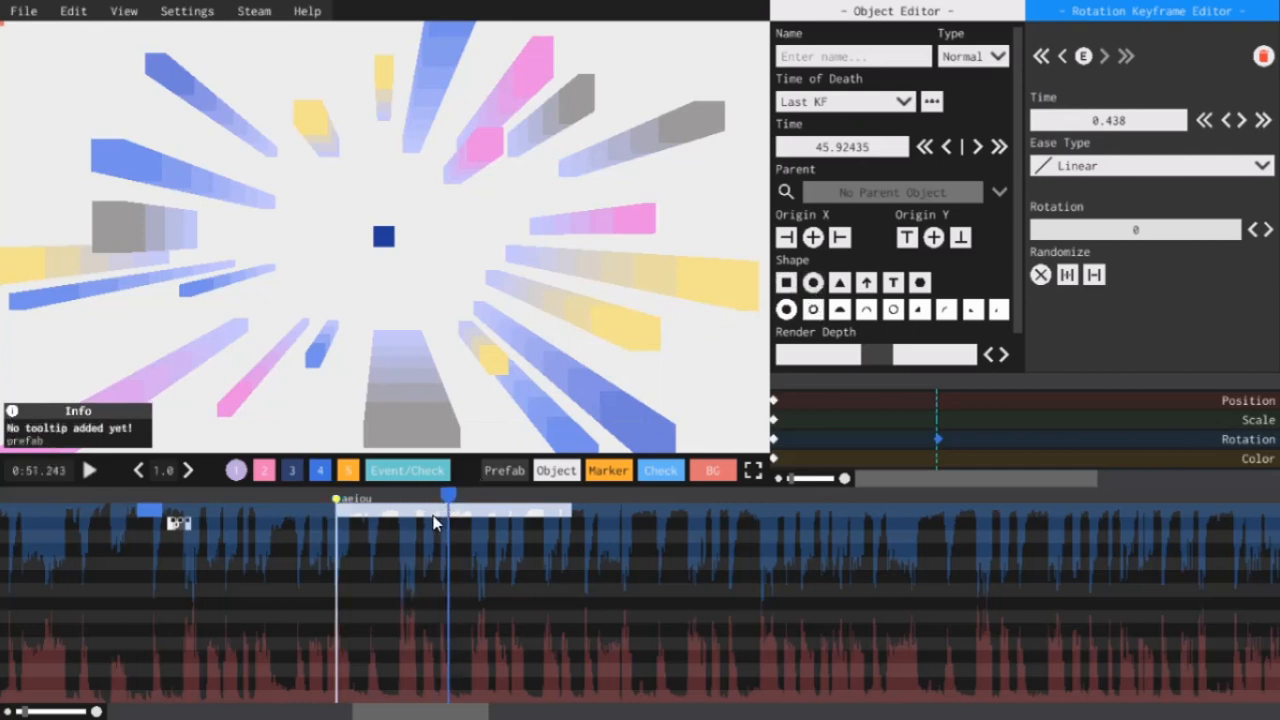
pyautogui.click(424, 521)
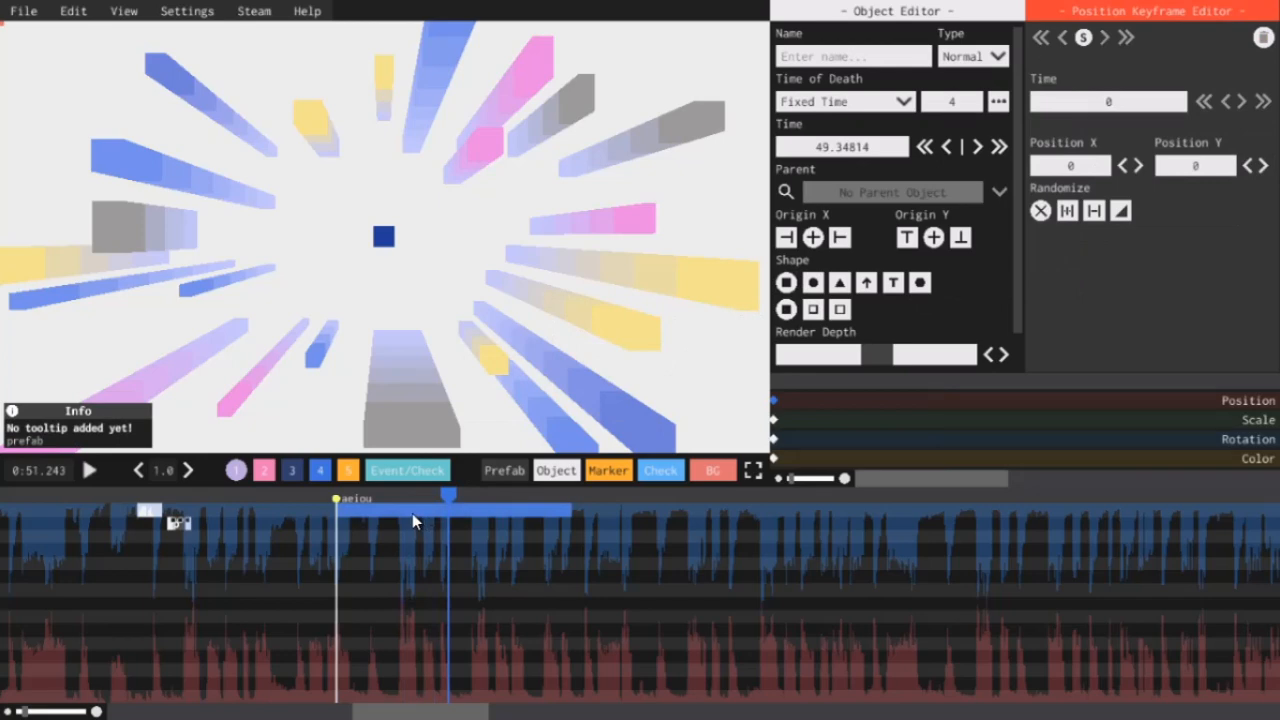
pyautogui.moveTo(412, 513); pyautogui.dragTo(420, 526)
# Step: Make HazelScale a circle with scale 2 by 2, then select HazelBase to check its parent
pyautogui.click(812, 284)
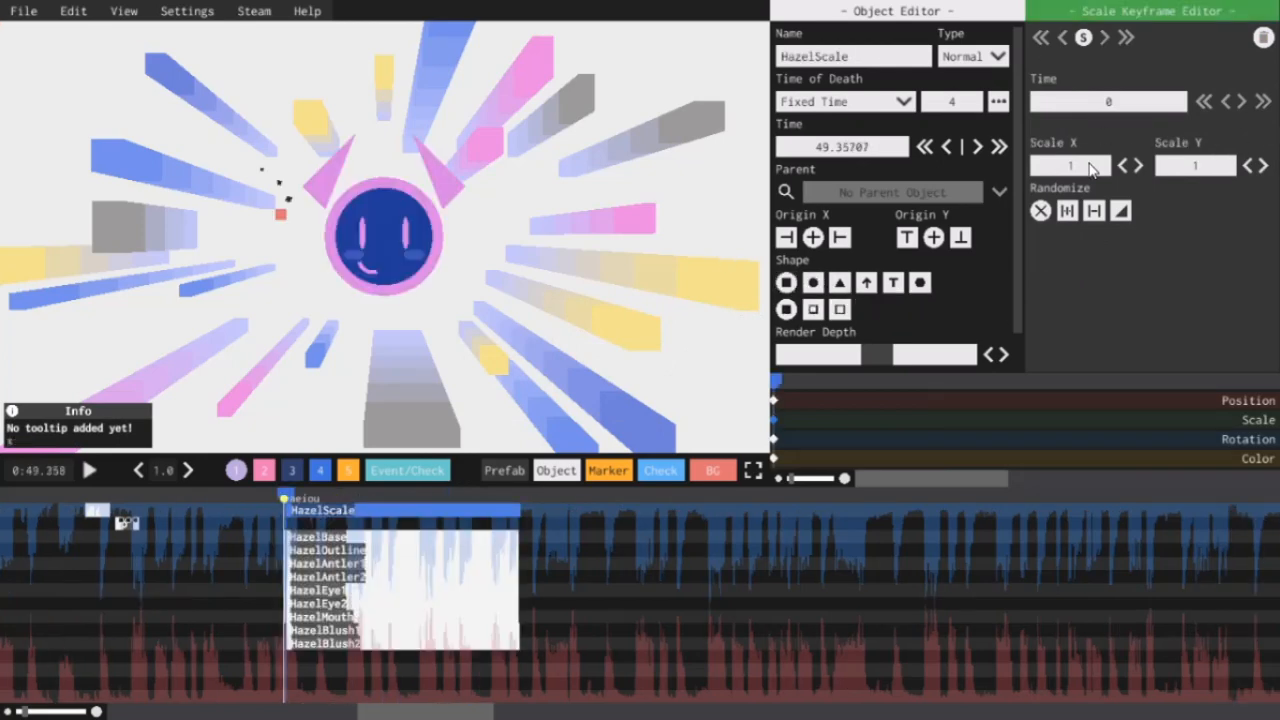
pyautogui.write('2')
pyautogui.press('Tab')
pyautogui.click(425, 496)
pyautogui.moveTo(428, 493); pyautogui.dragTo(433, 493)
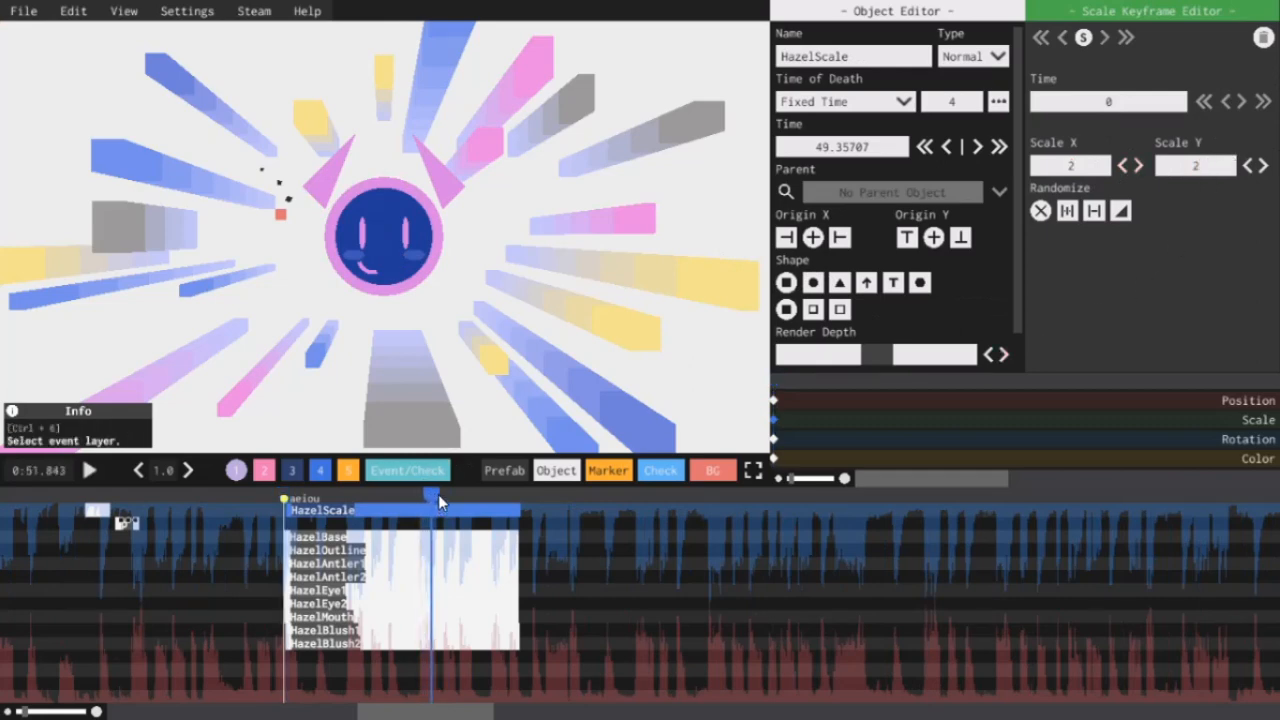
pyautogui.click(378, 538)
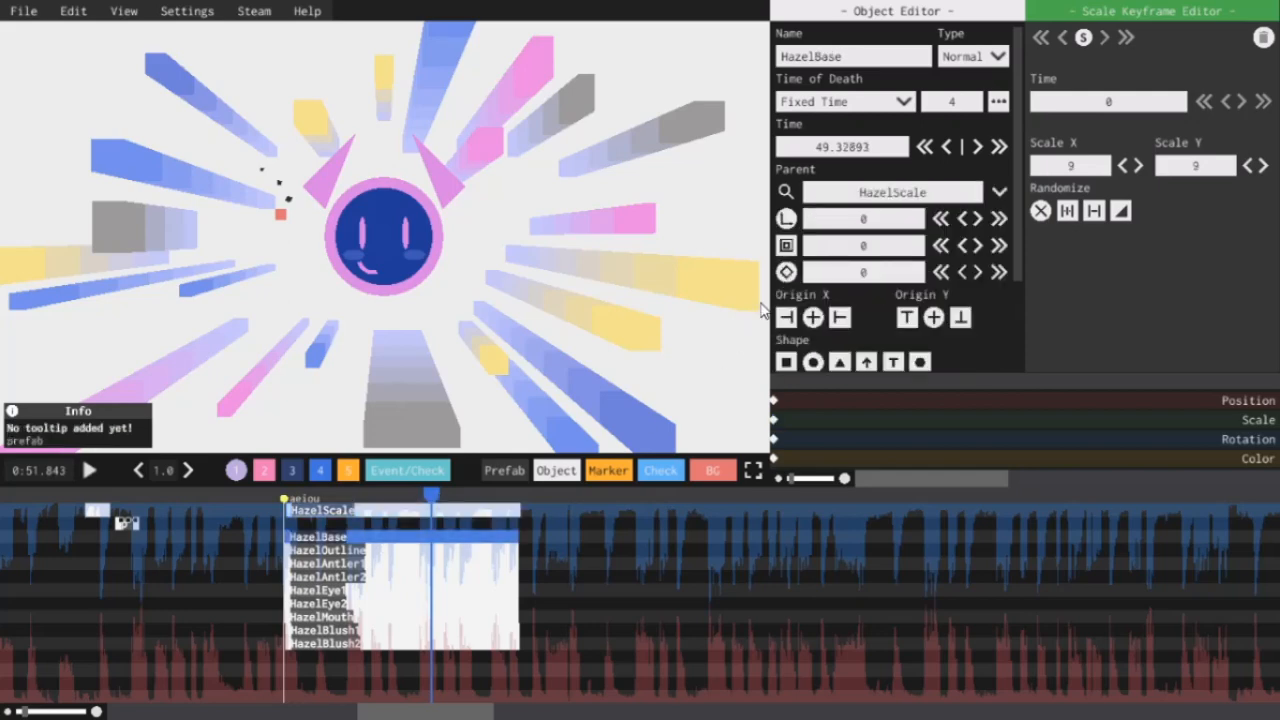
pyautogui.scroll(5, 350, 519)
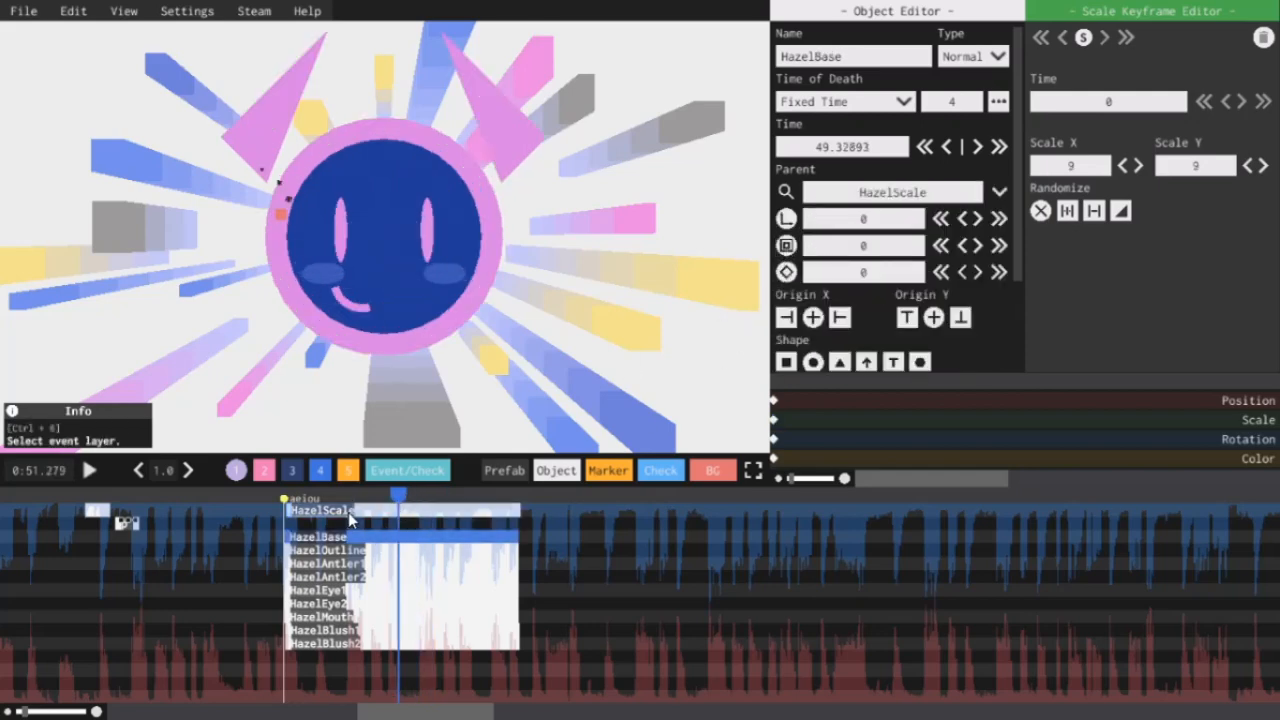